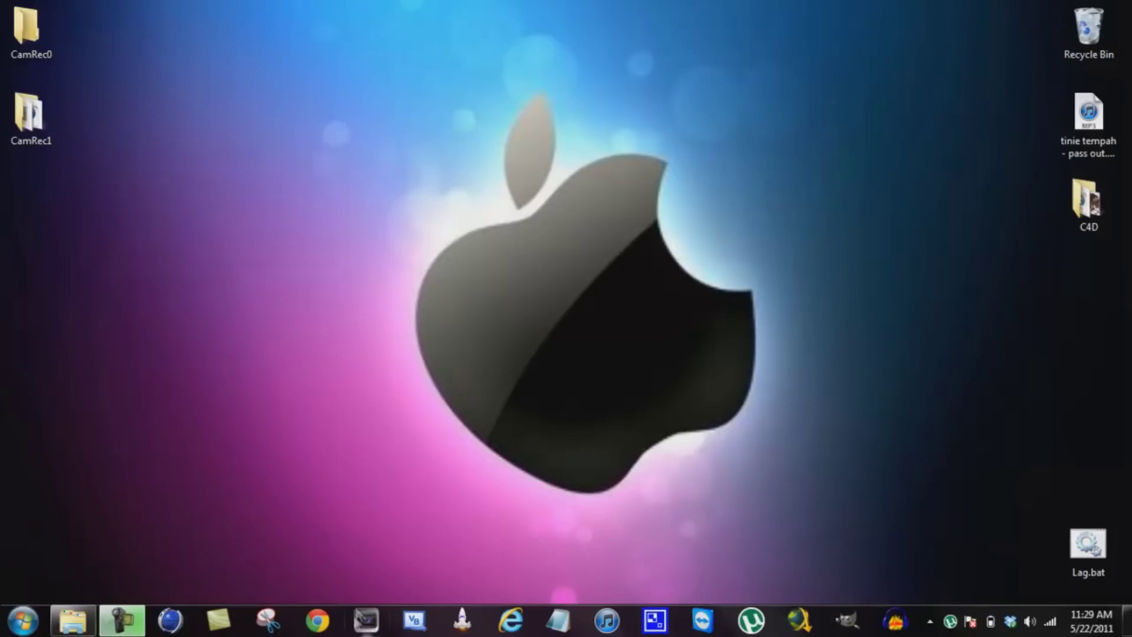
Step: Start the browser and try deleting the CamRec0 folder, dismissing the access-denied warning
left_click(310, 619)
right_click(23, 42)
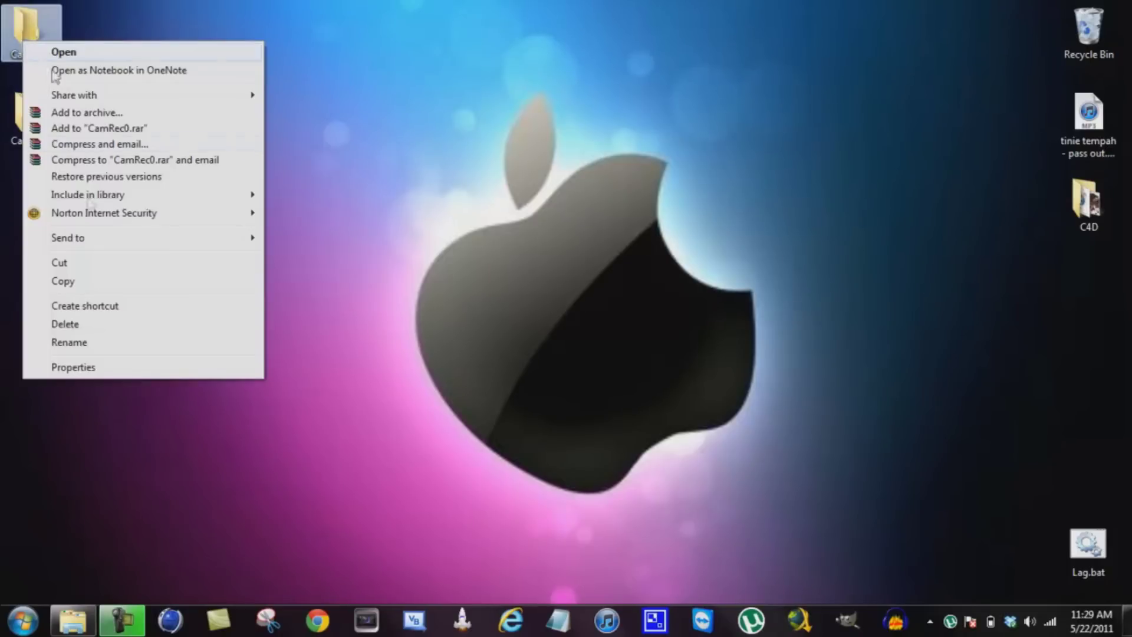
left_click(81, 322)
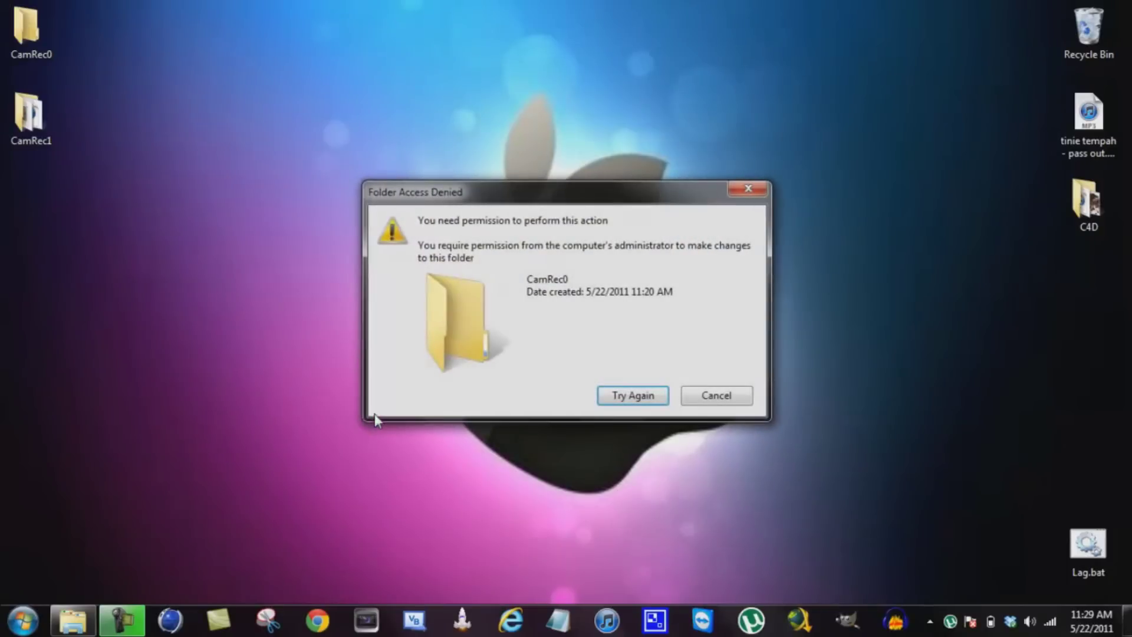
left_click(691, 406)
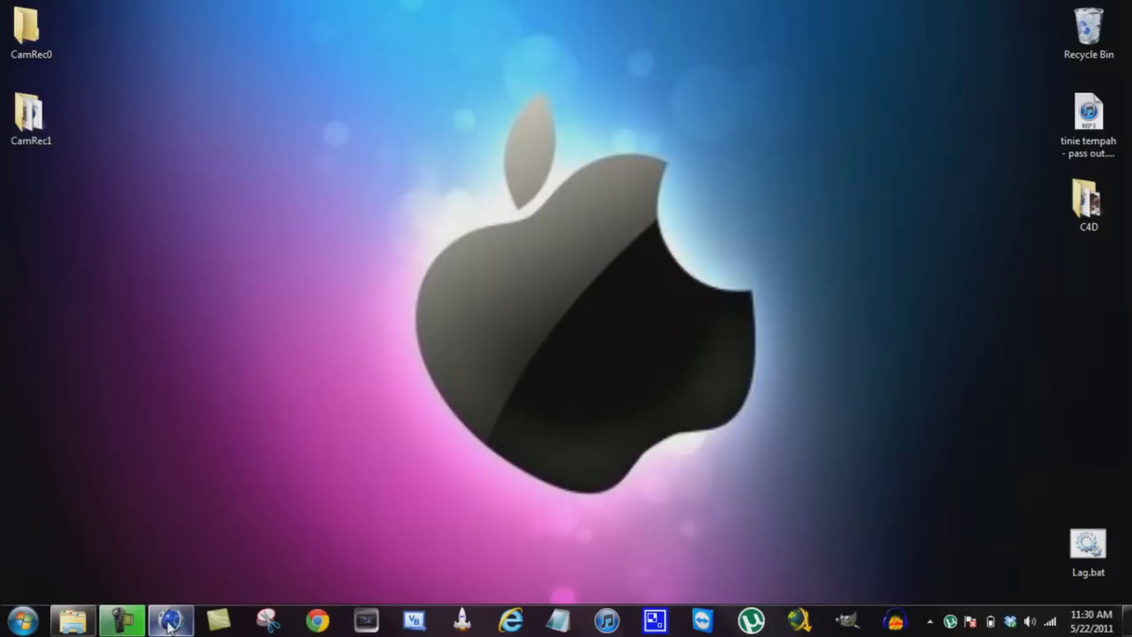
Step: Launch Cinema 4D, Vegas Pro and Audacity from the taskbar
left_click(170, 626)
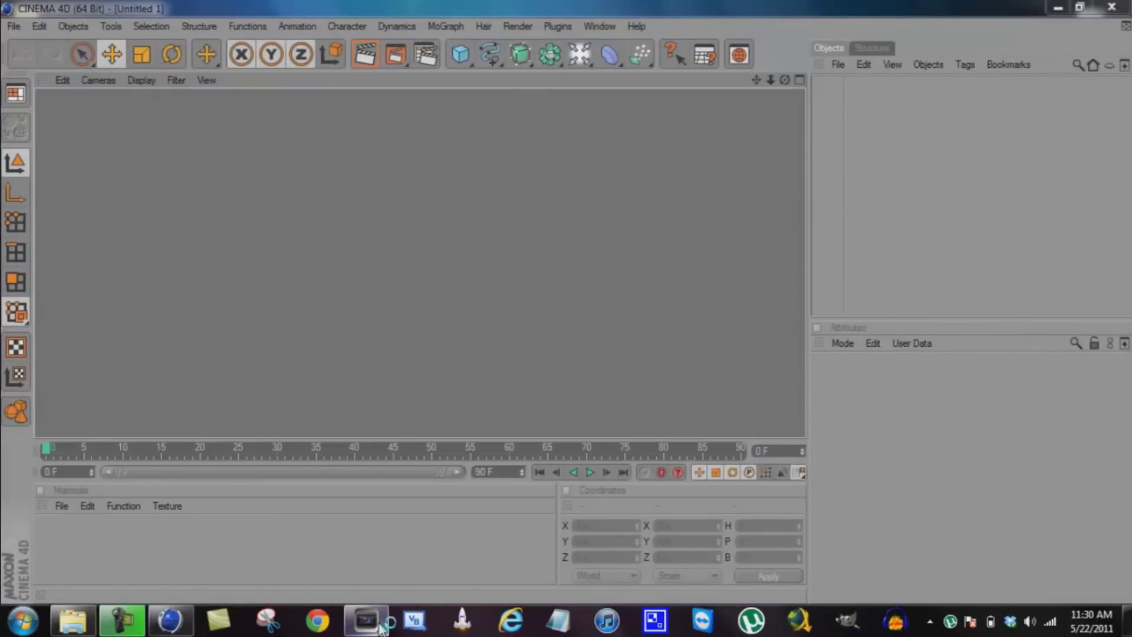
left_click(367, 621)
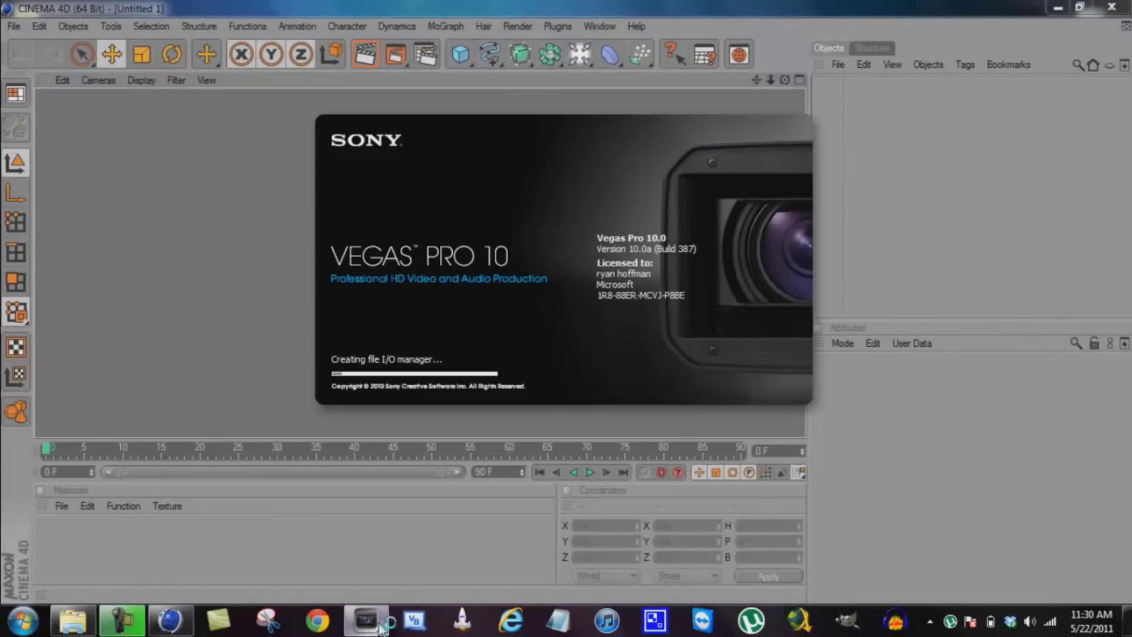
left_click(891, 626)
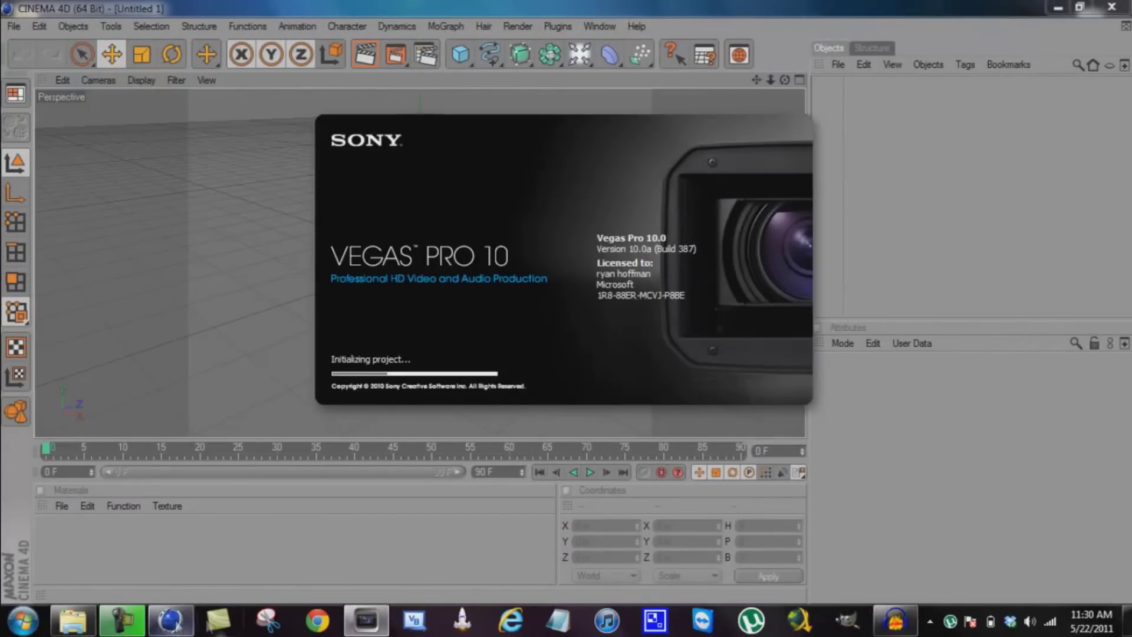
Step: In Cinema 4D, open L96A1 C4D Template.c4d from the Downloads folder
left_click(14, 26)
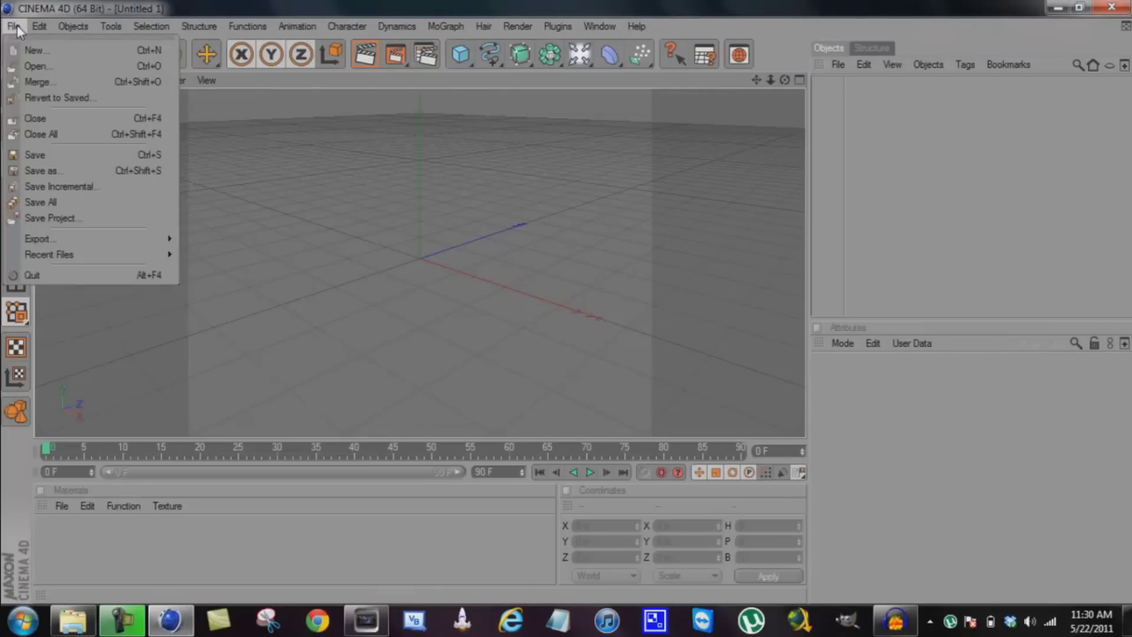
left_click(34, 65)
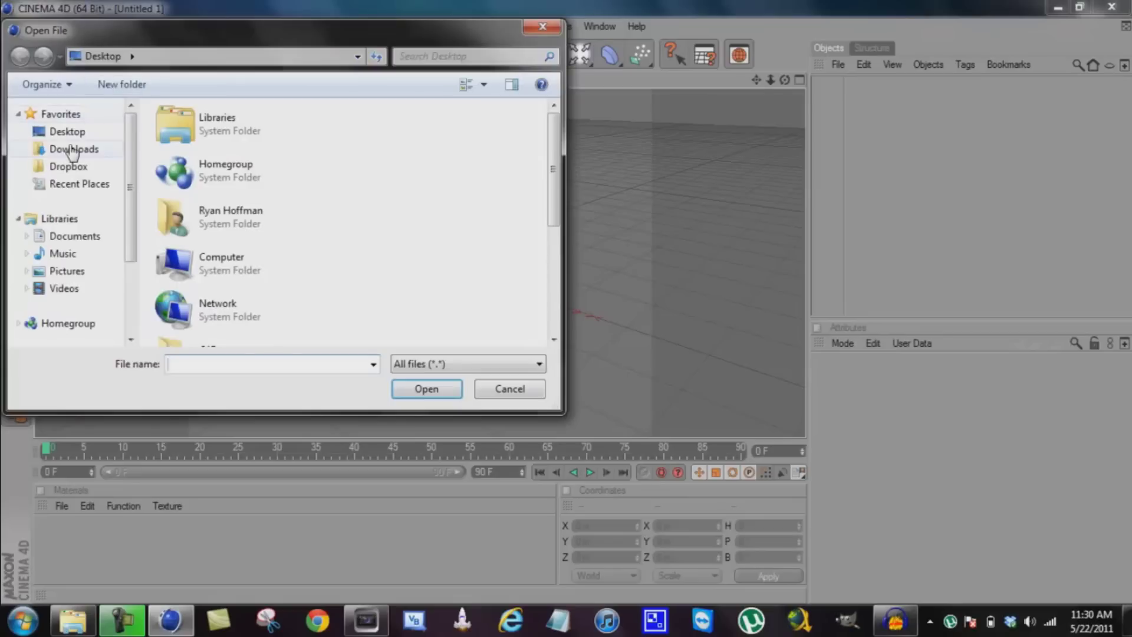
left_click(82, 150)
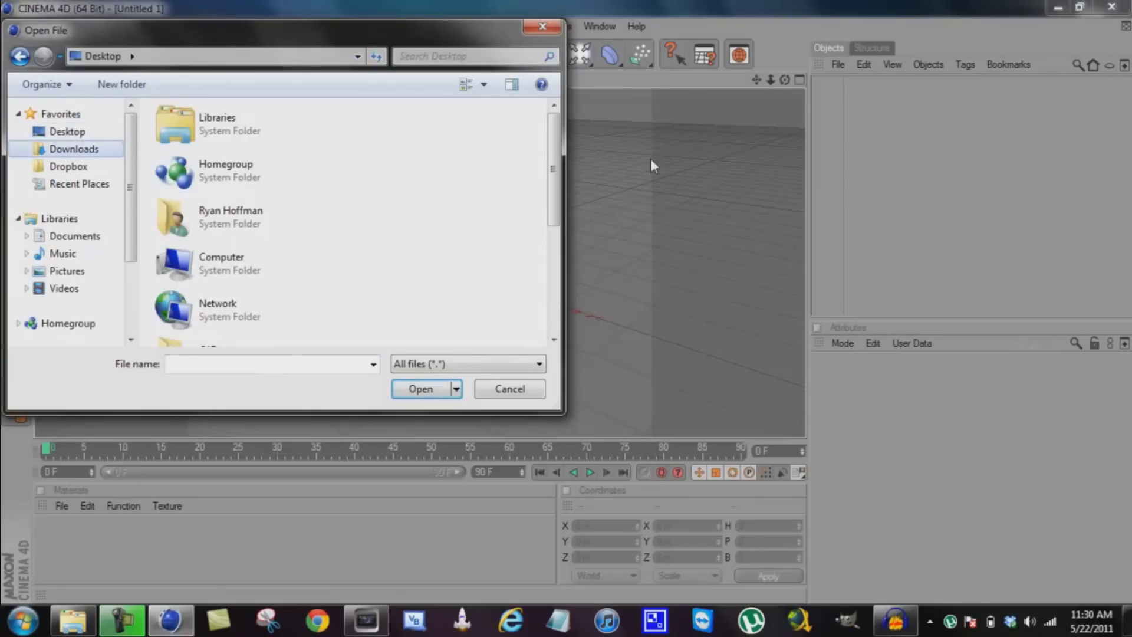
scroll(553, 172, "down", 2)
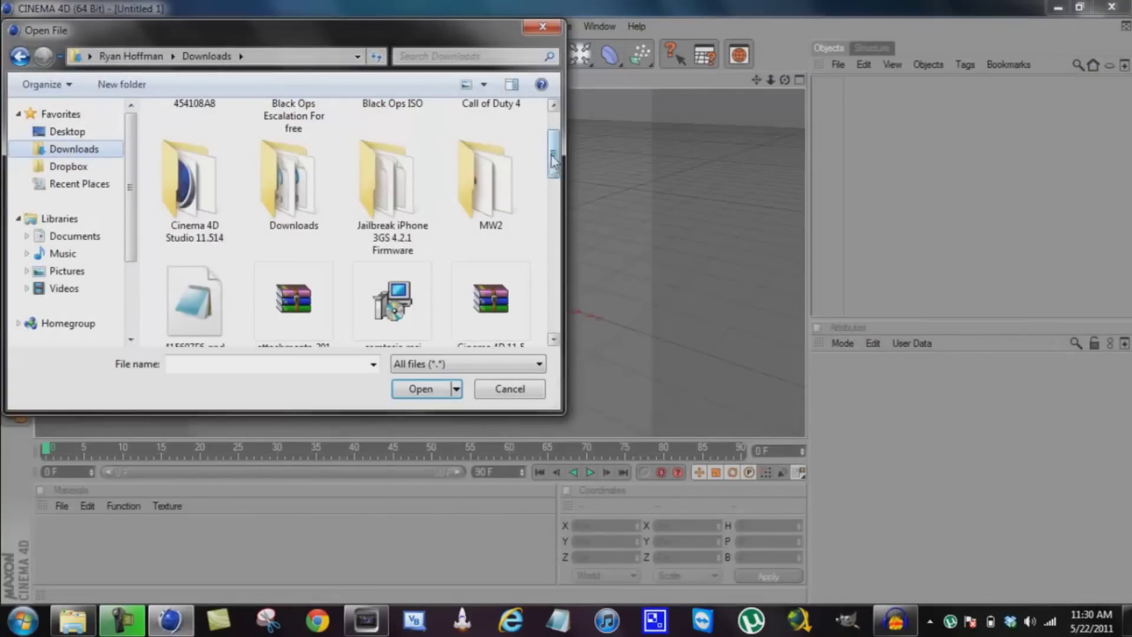
scroll(552, 174, "down", 2)
left_click_drag(551, 177, 553, 319)
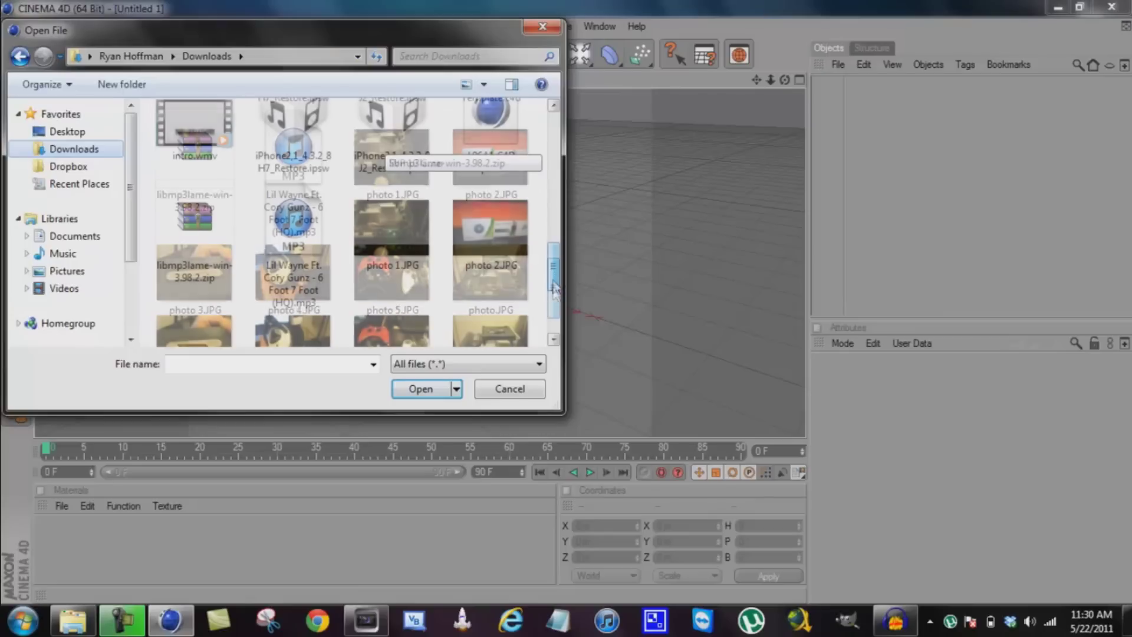
left_click_drag(555, 304, 546, 234)
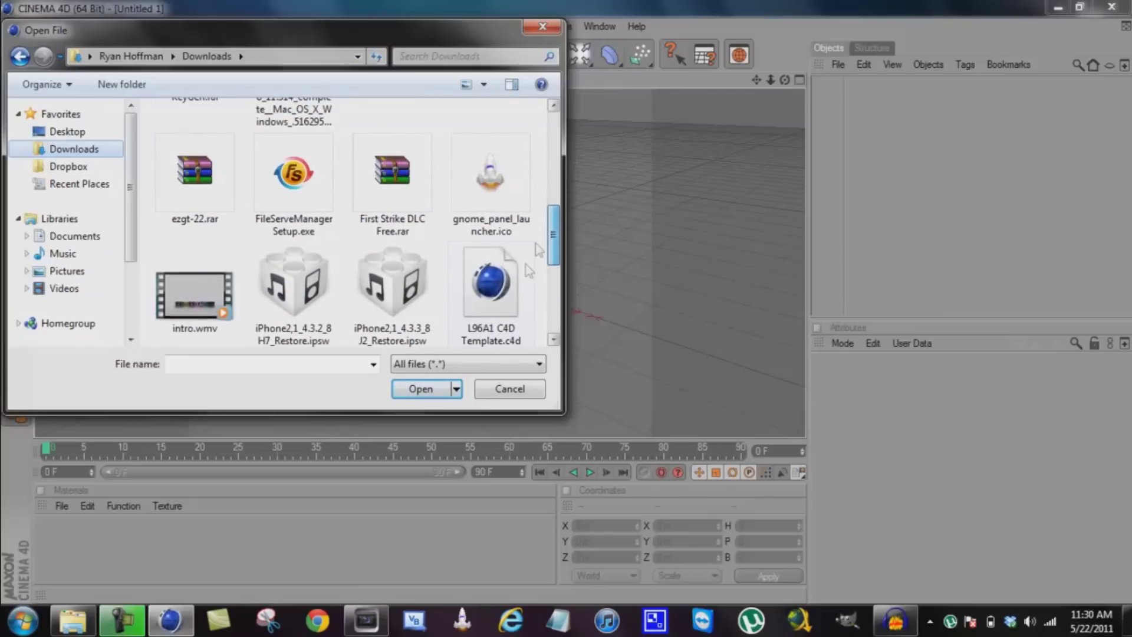
left_click(511, 289)
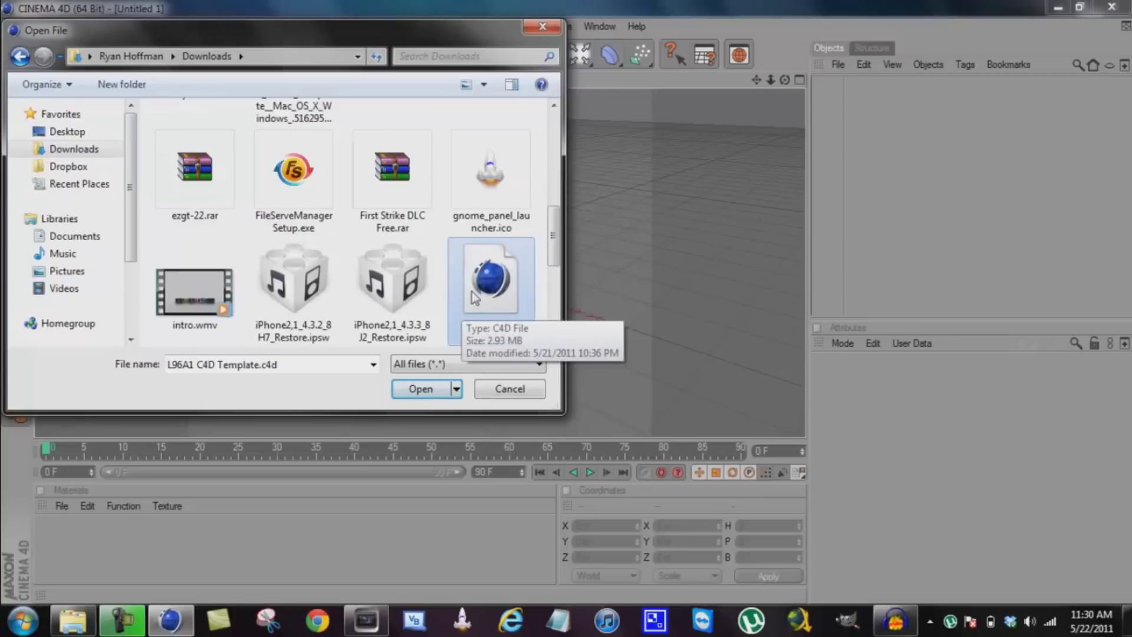
left_click(403, 392)
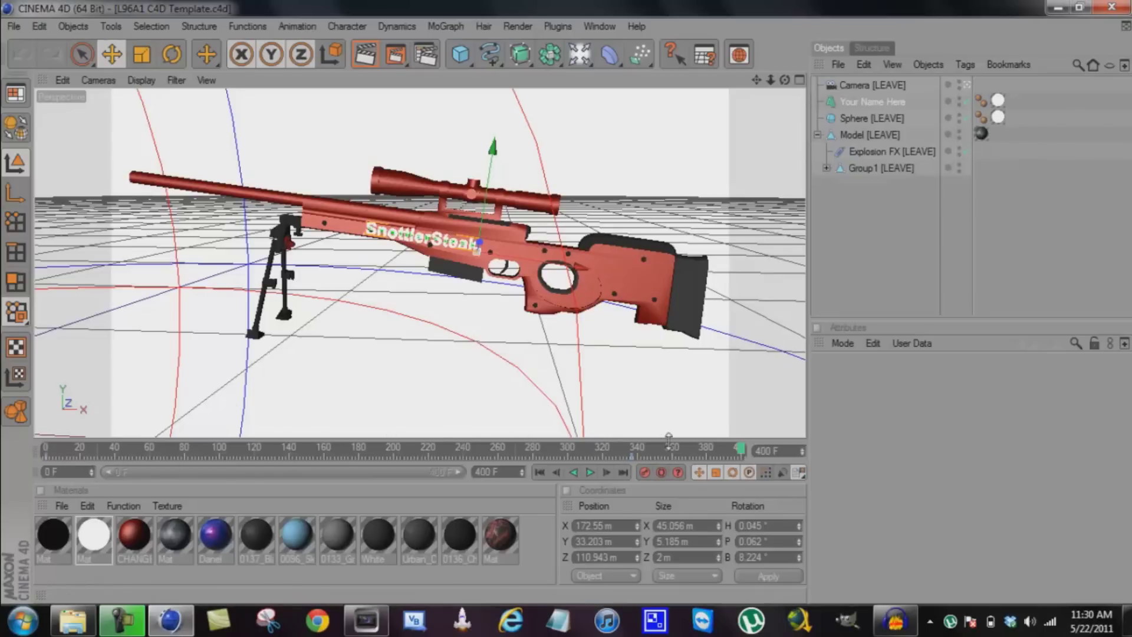
Step: Scrub the timeline to frame 0 and back to 400, then select Your Name Here
left_click_drag(742, 451, 34, 429)
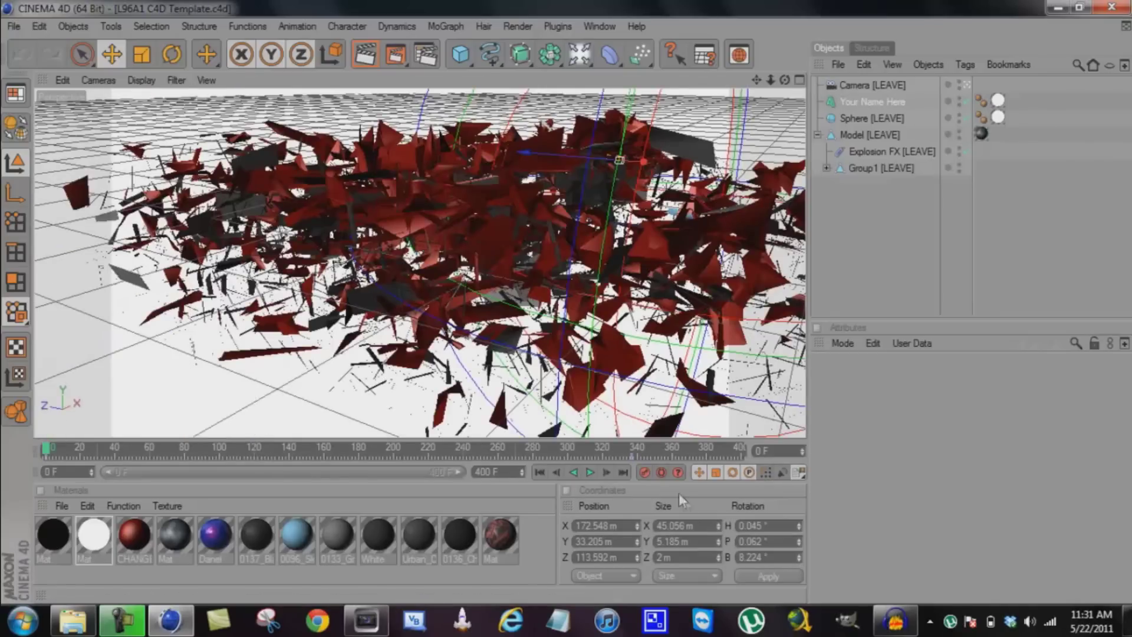
left_click_drag(49, 453, 742, 451)
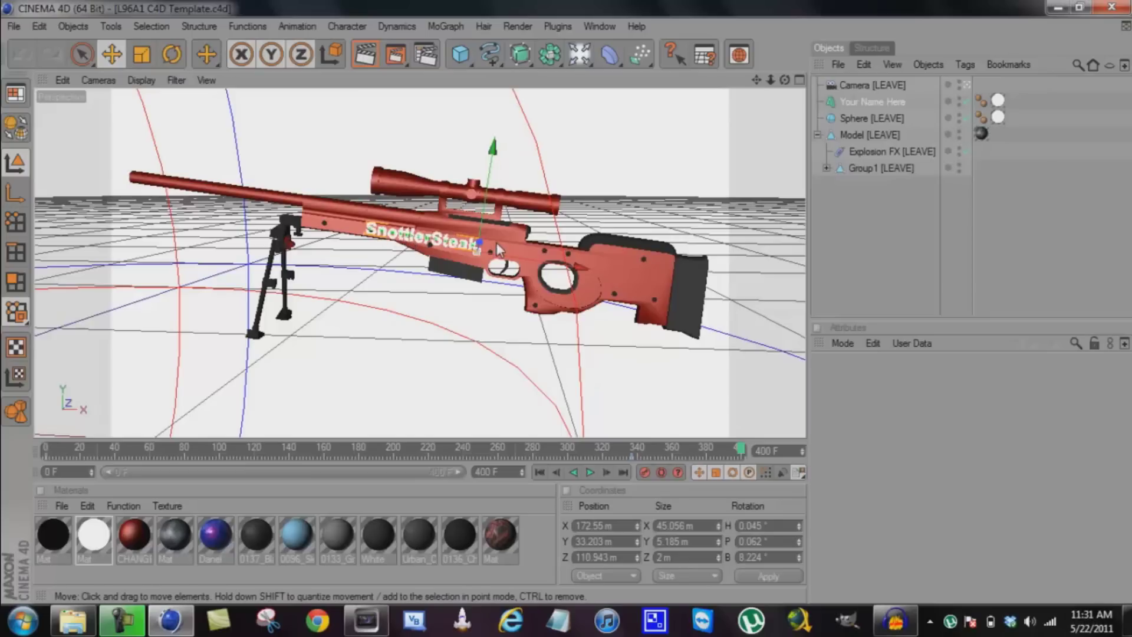
left_click(875, 108)
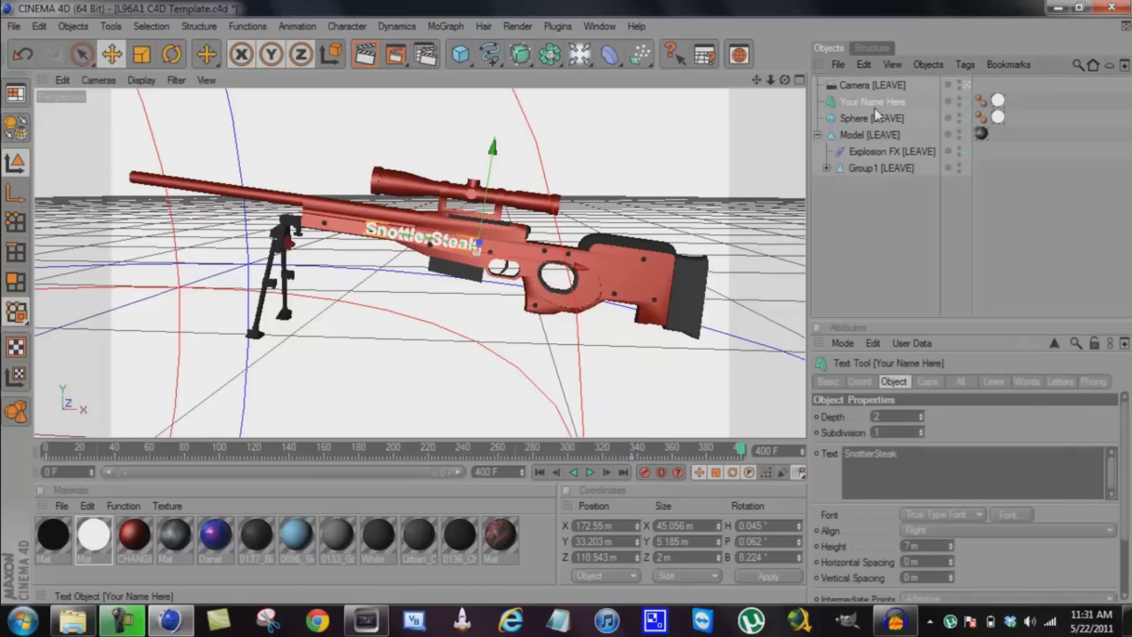
Step: Change the Your Name Here text to MrSimpleTUTS and apply it to the 3D text
double_click(928, 453)
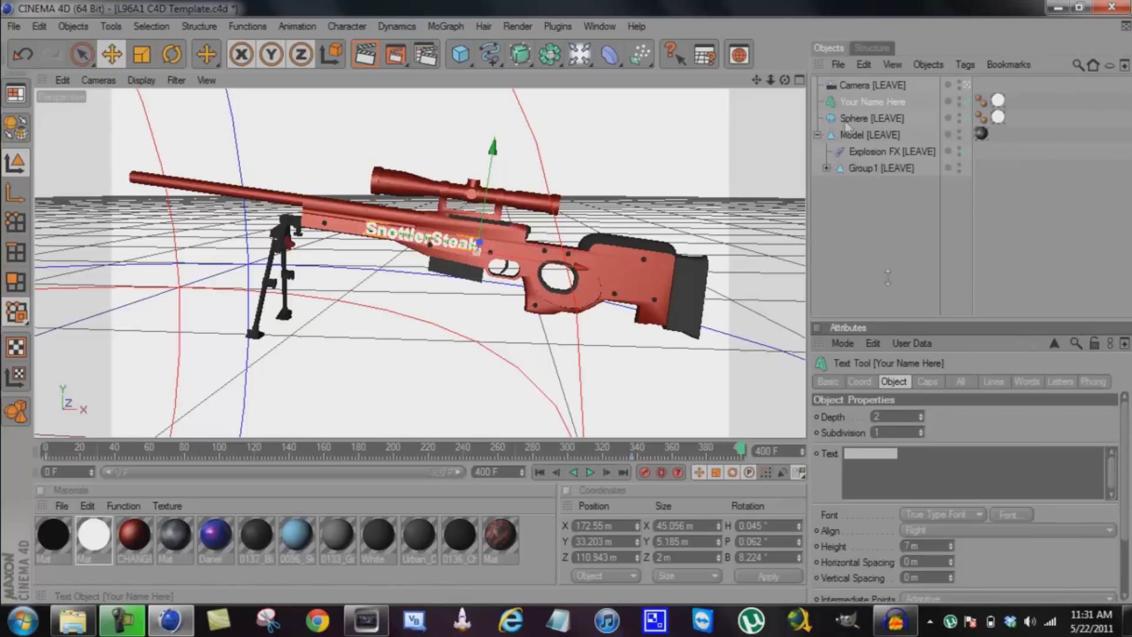
key("BackSpace")
type("MrSimpleTUTS")
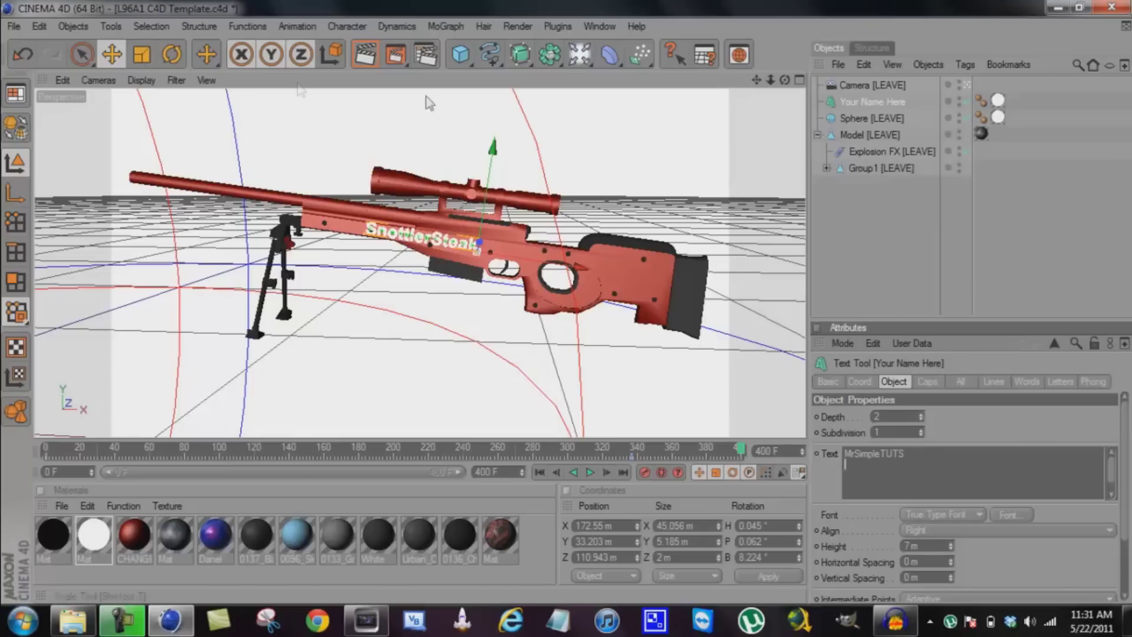
key("Return")
key("Return")
left_click(727, 451)
mouse_move(727, 451)
left_mouse_down()
mouse_move(589, 454)
mouse_move(732, 452)
left_mouse_up()
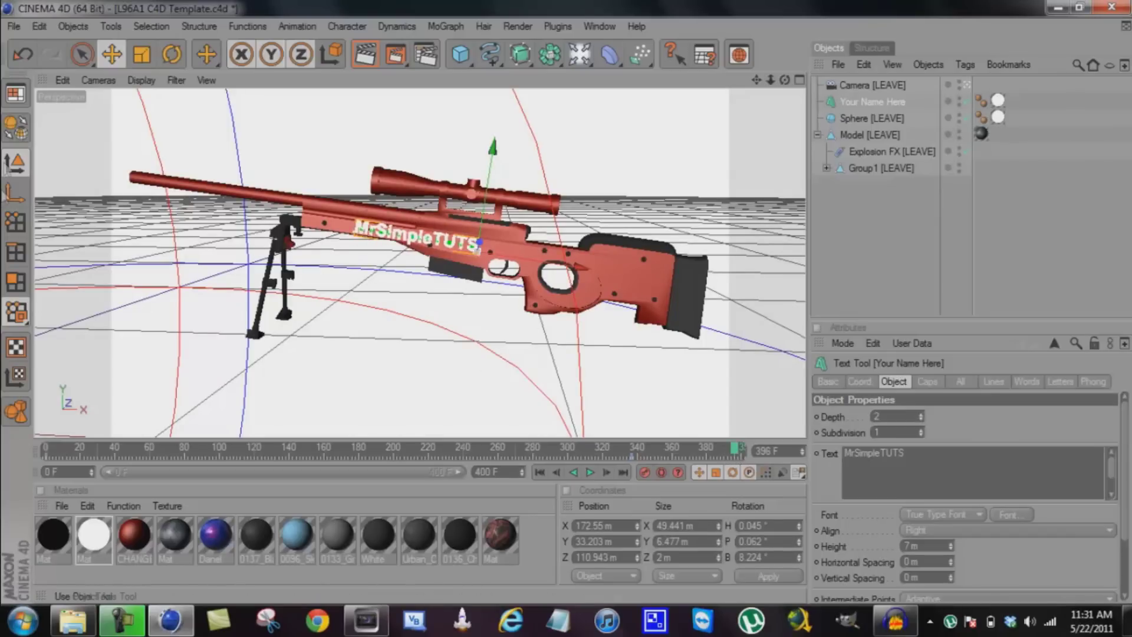
Step: In Render Settings Output, keep the frame range at all frames
left_click(425, 55)
left_click(170, 66)
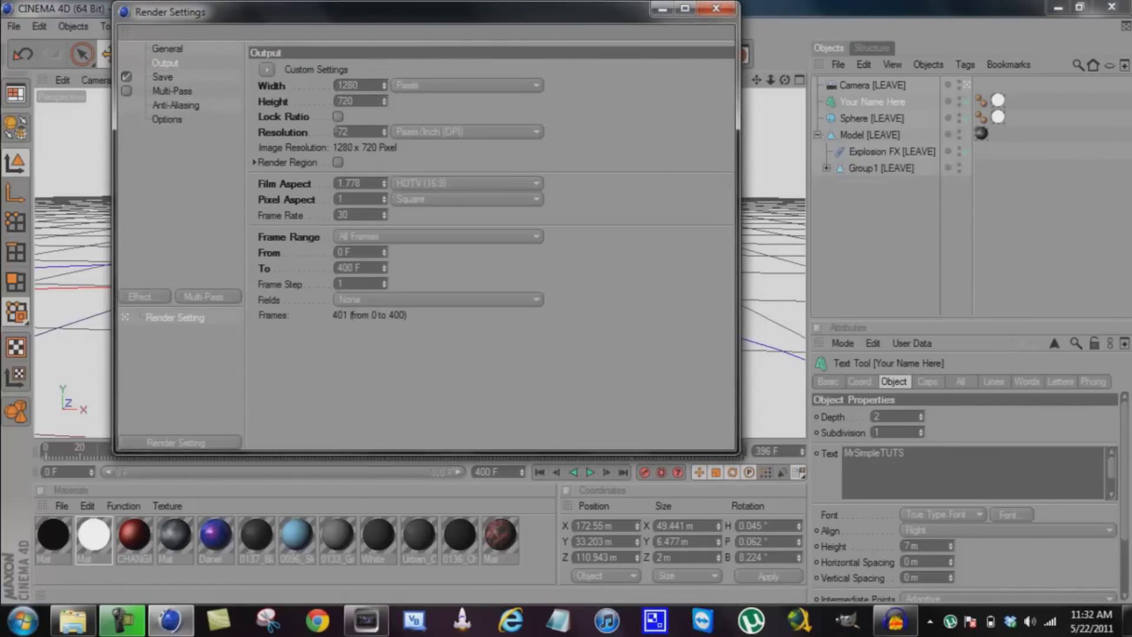
left_click(354, 238)
left_click(359, 283)
Step: Review the render Save file path, then quit Cinema 4D without saving changes
left_click(165, 78)
left_click(716, 100)
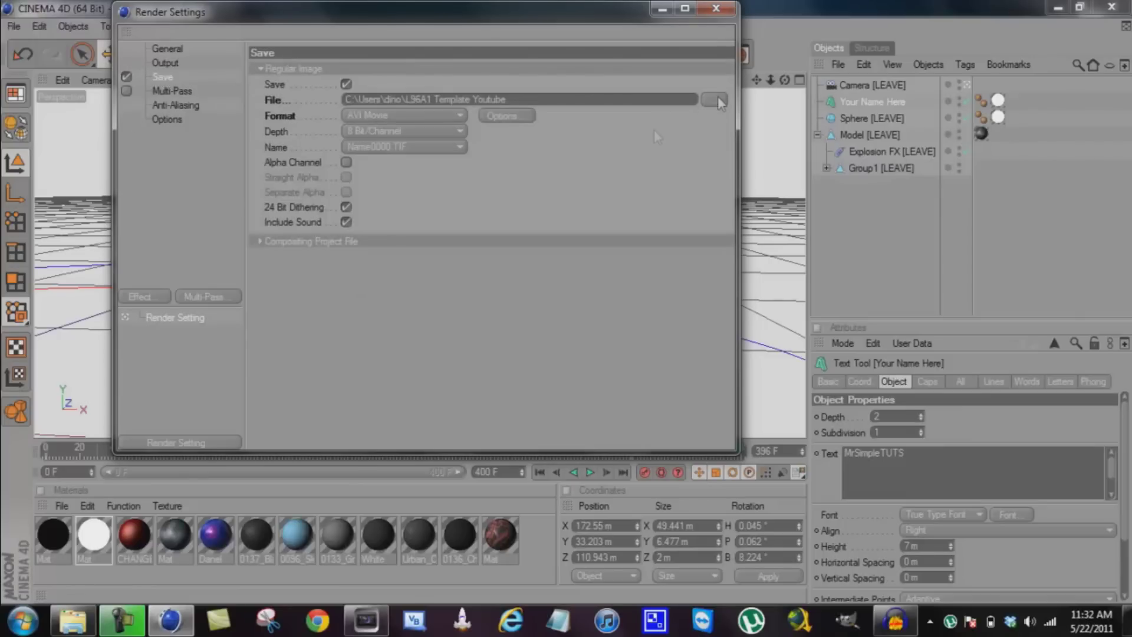
left_click(660, 33)
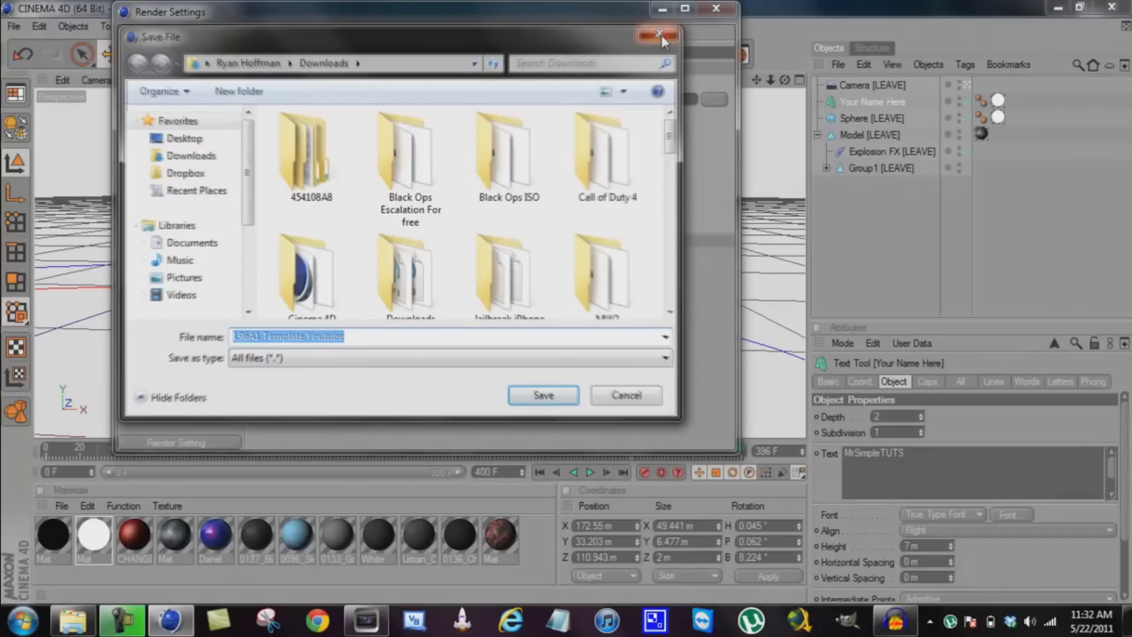
left_click(716, 9)
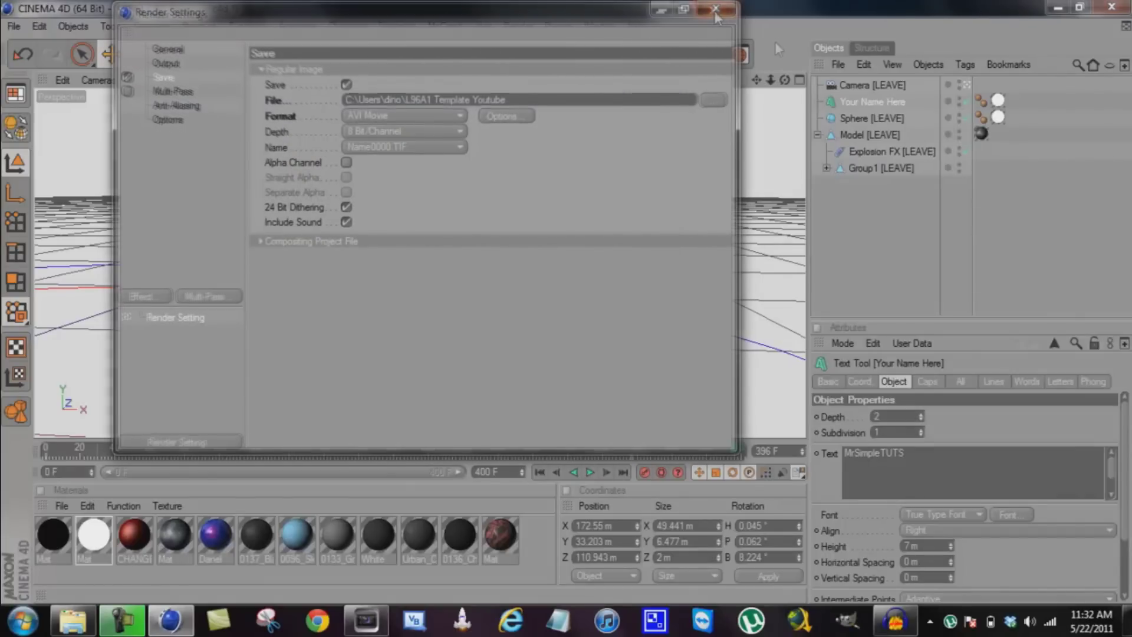
left_click(1112, 7)
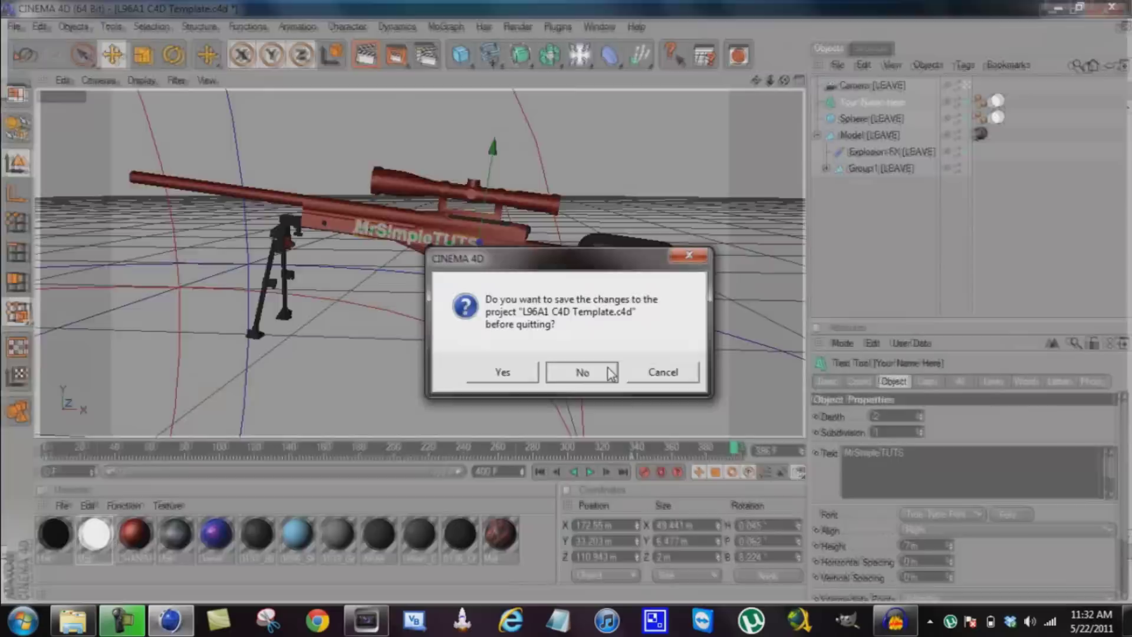
left_click(607, 371)
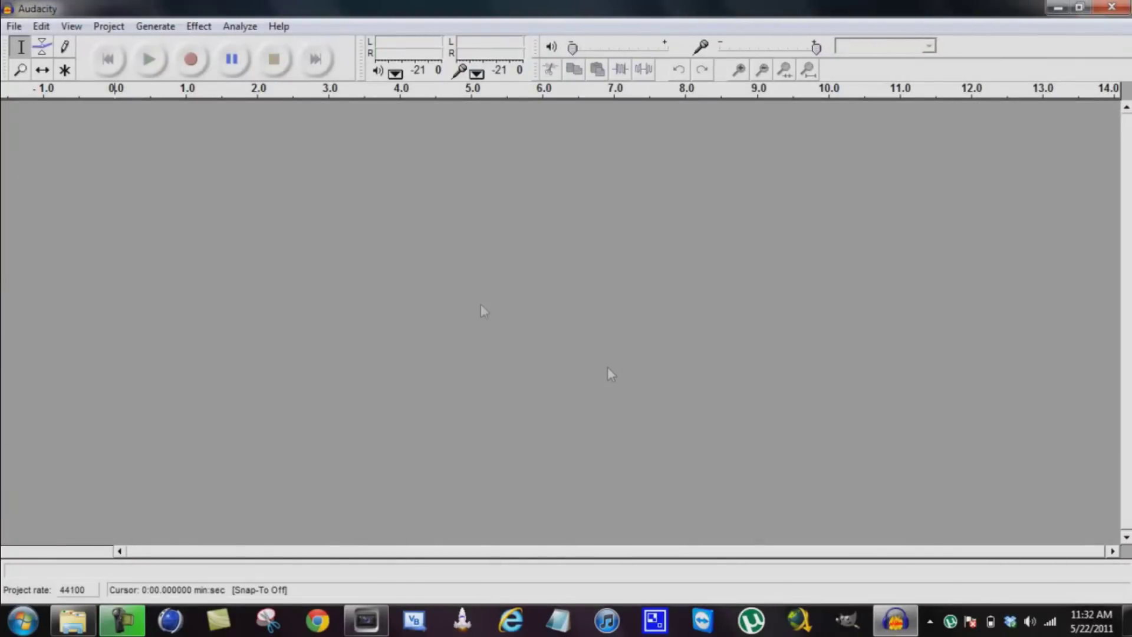
Step: Minimise Audacity and bring the Vegas Pro window back up
left_click(1058, 7)
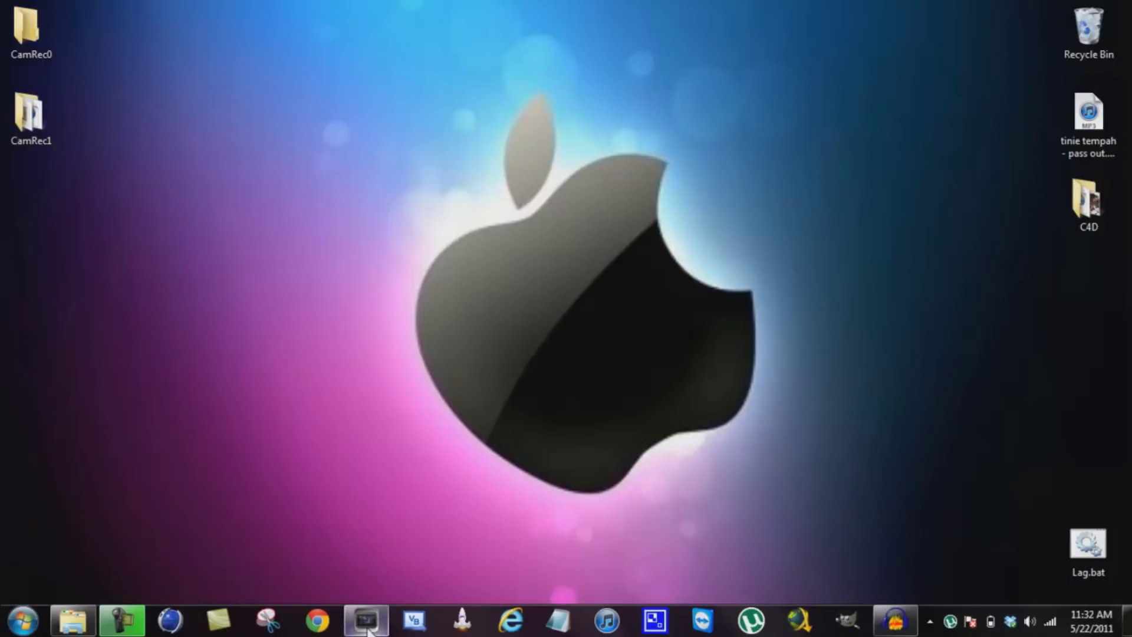
mouse_move(366, 621)
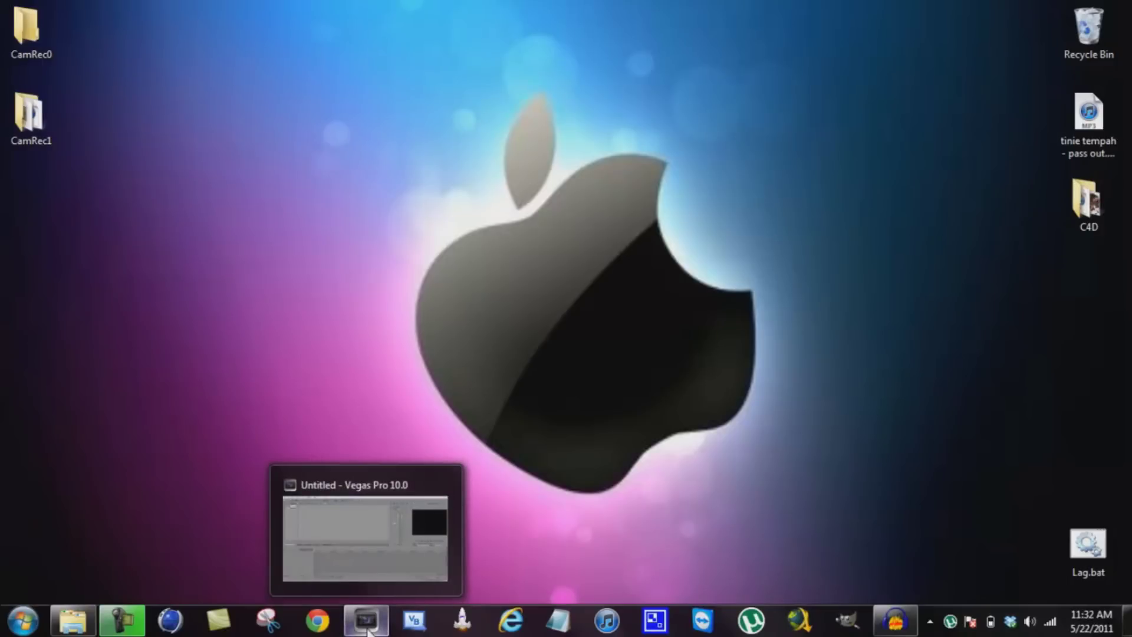
left_click(368, 628)
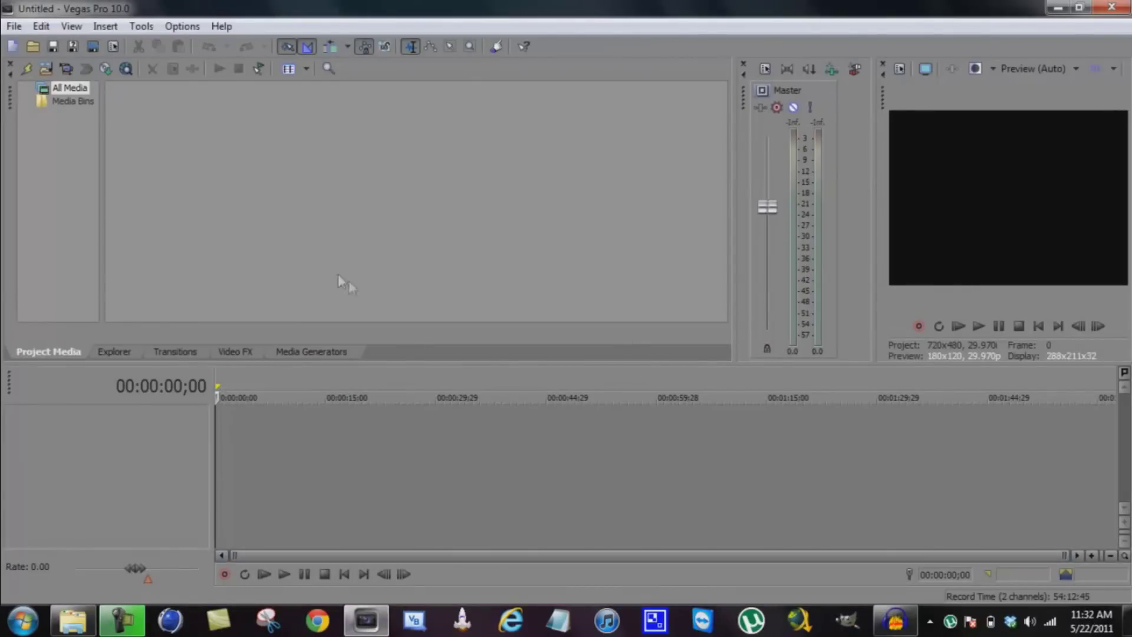
Step: Import L96A1 Template Youtube.avi and place it at the timeline start
left_click(14, 27)
mouse_move(53, 186)
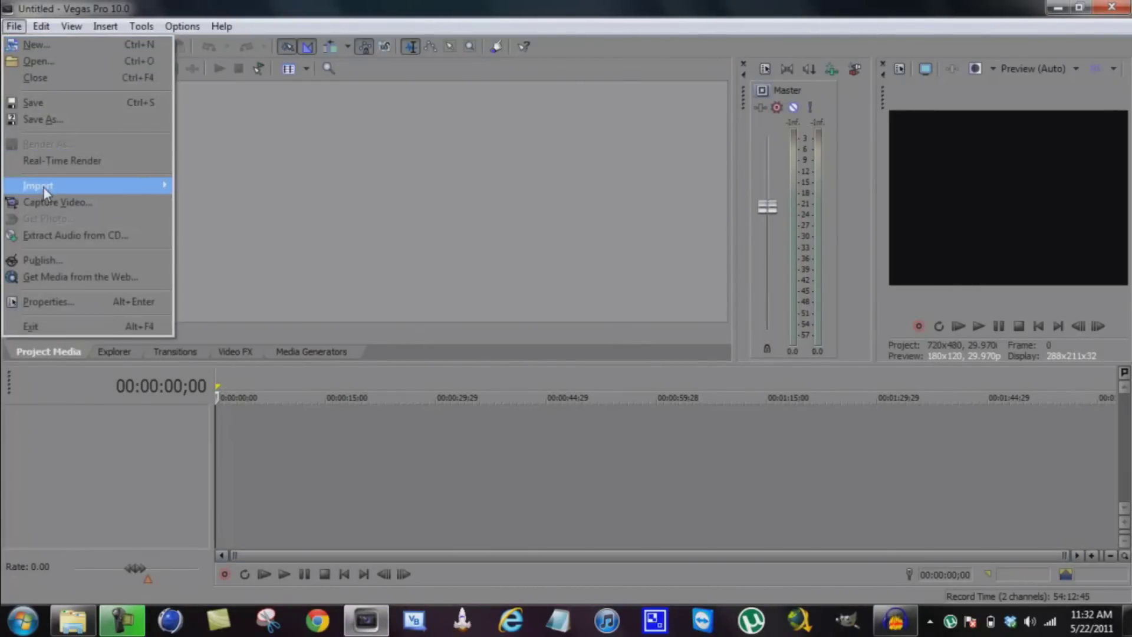
left_click(201, 188)
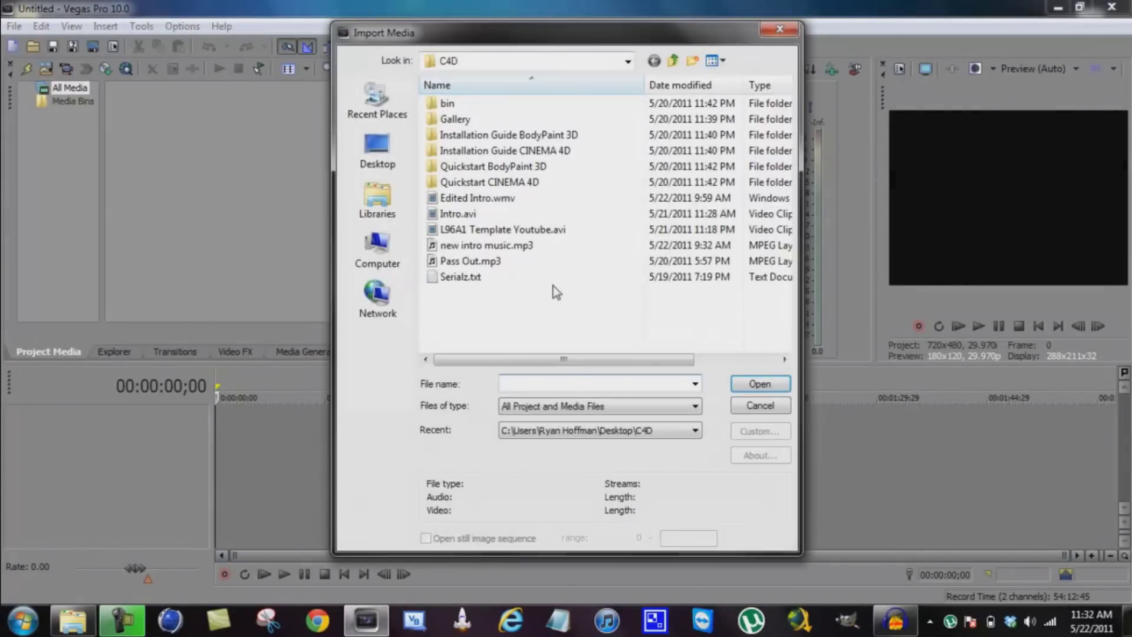
double_click(489, 229)
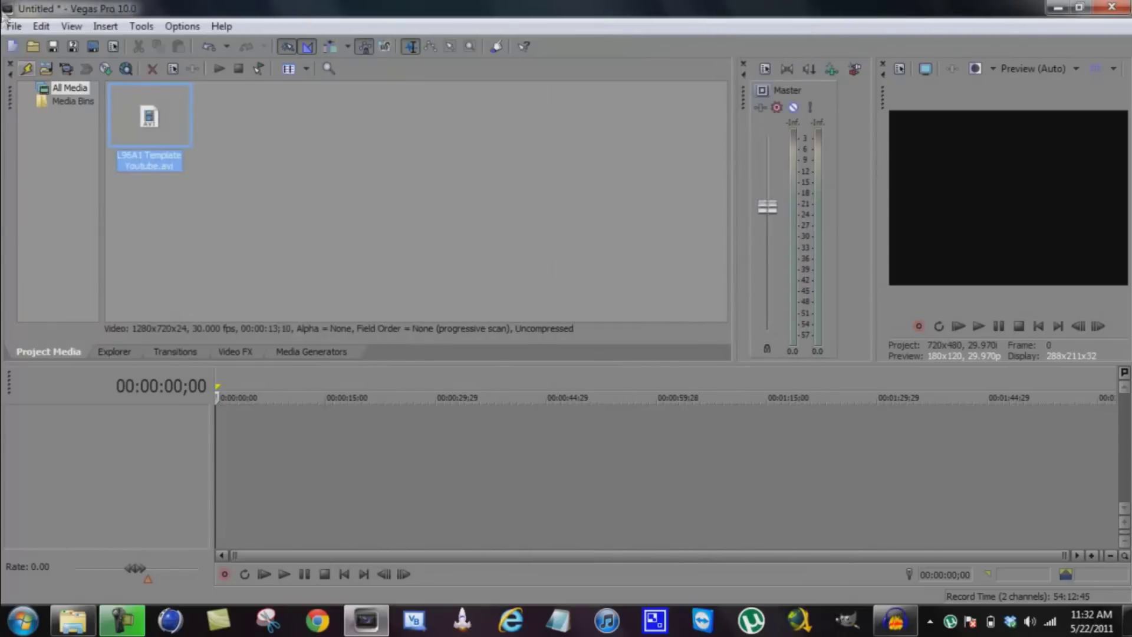
left_click_drag(109, 108, 278, 450)
left_click_drag(212, 436, 215, 436)
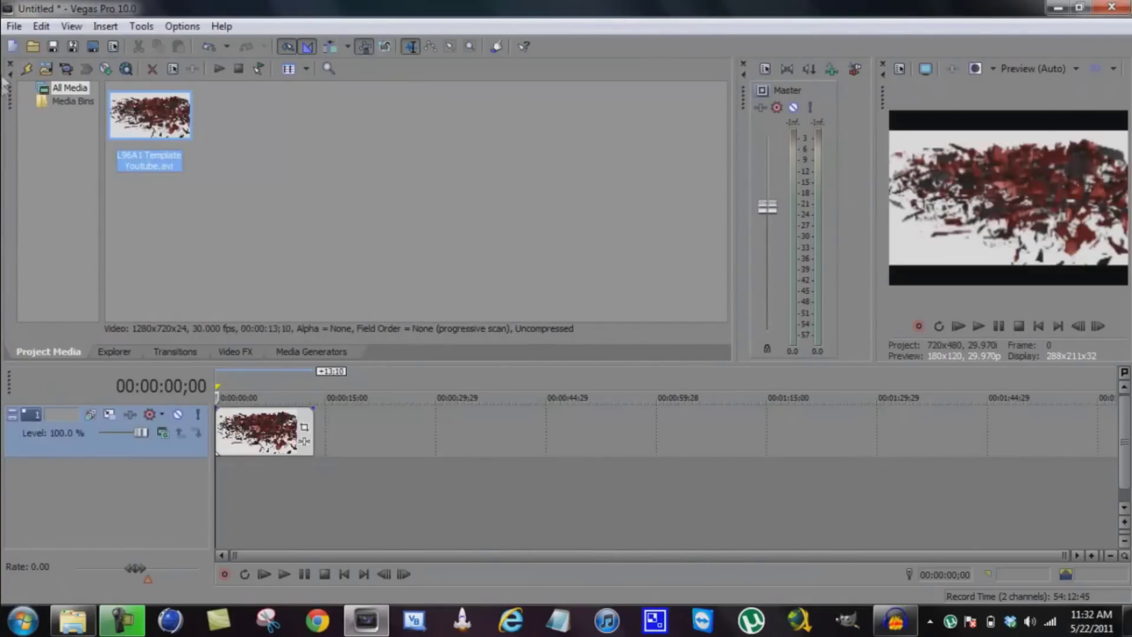
Step: Add new intro music.mp3 as an audio track, trimmed to the video's end, and raise master volume
left_click(15, 25)
mouse_move(38, 186)
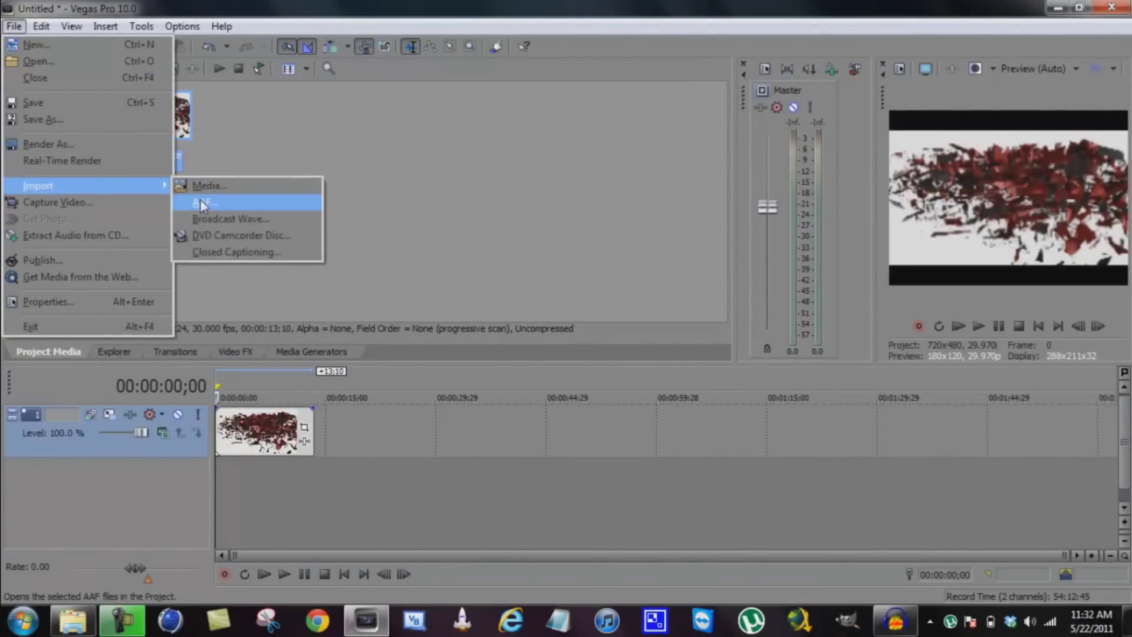
left_click(200, 199)
key("Escape")
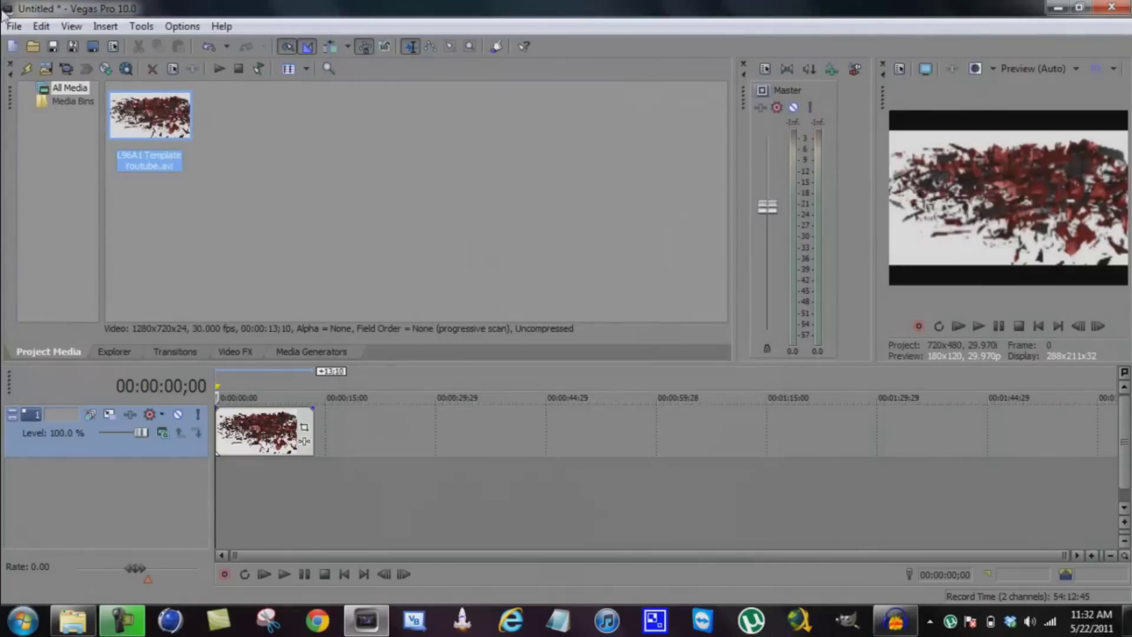
left_click(14, 26)
left_click(204, 187)
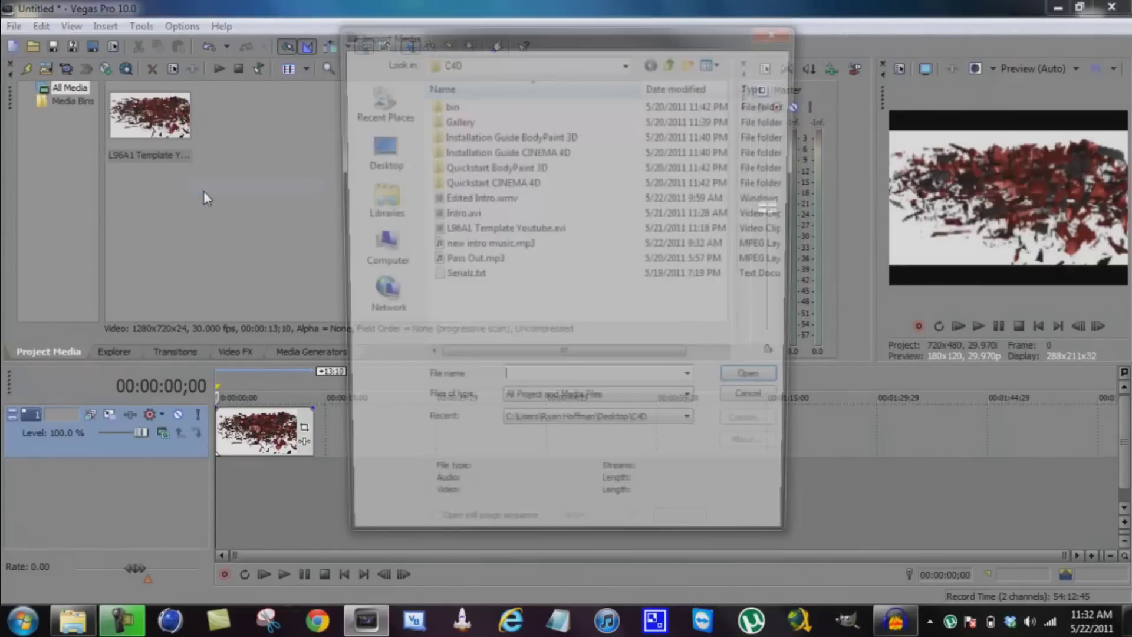
left_click(466, 244)
key("Return")
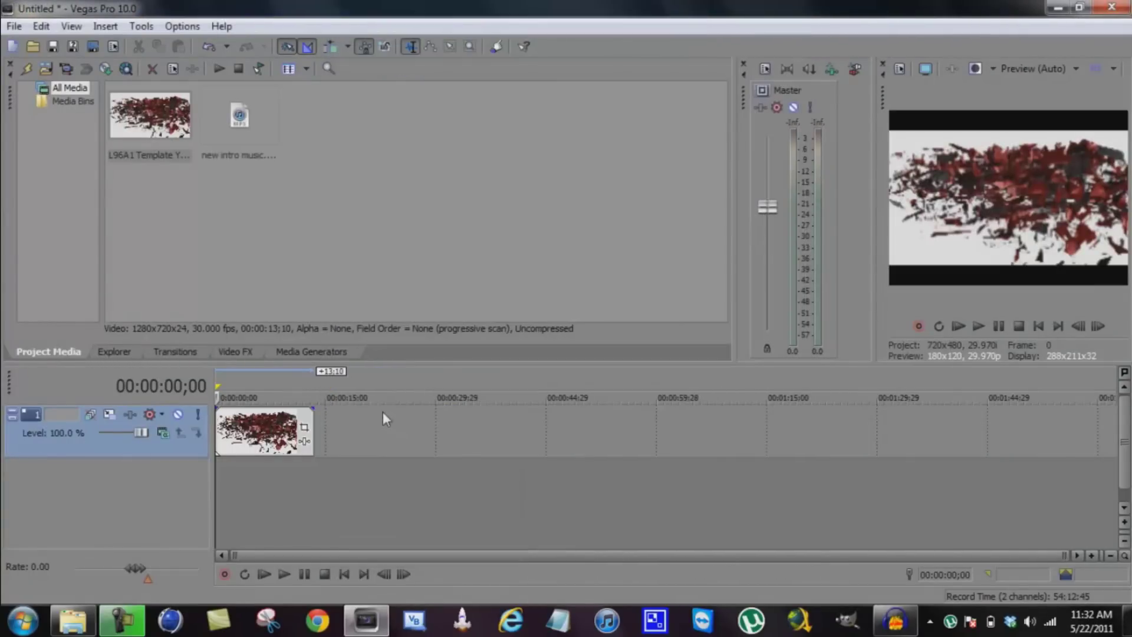
left_click_drag(248, 124, 344, 498)
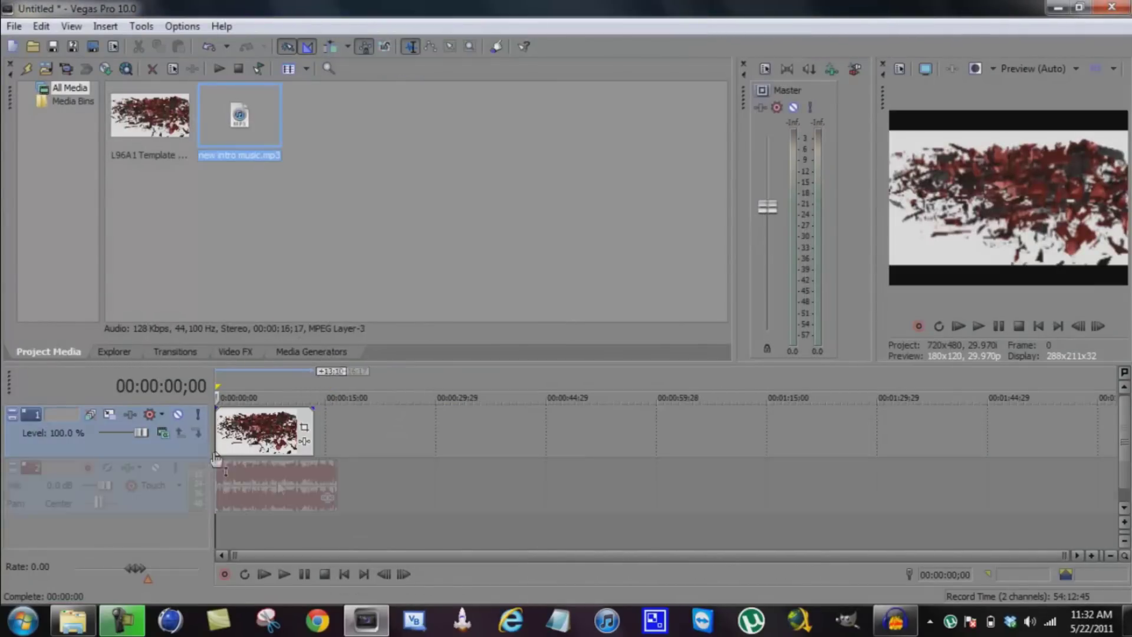
left_click_drag(337, 481, 313, 482)
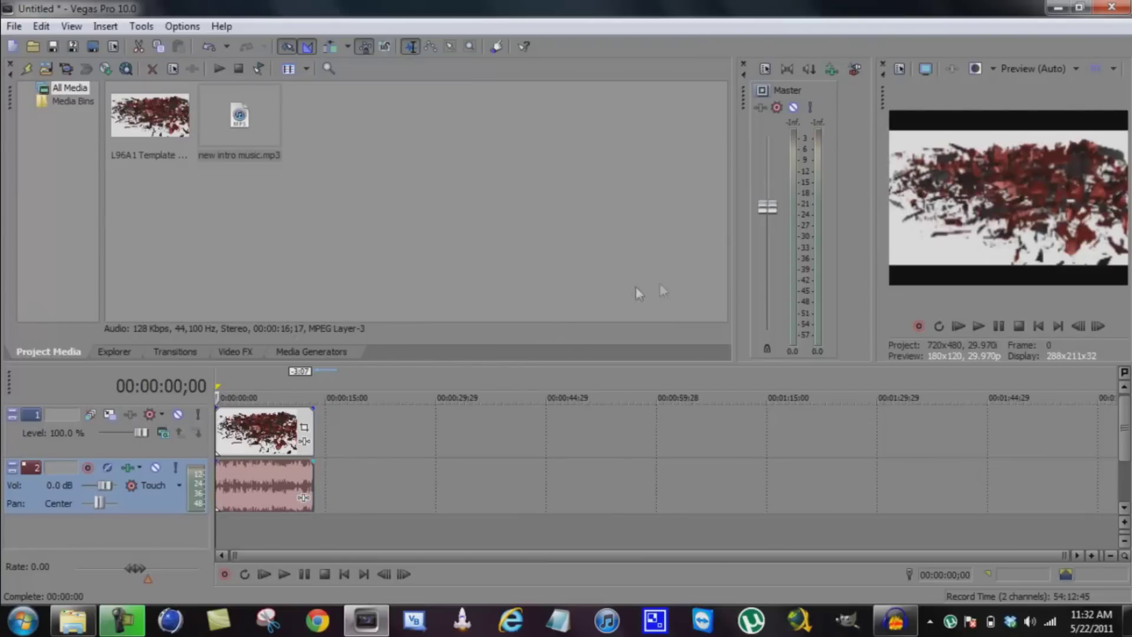
left_click_drag(764, 209, 762, 171)
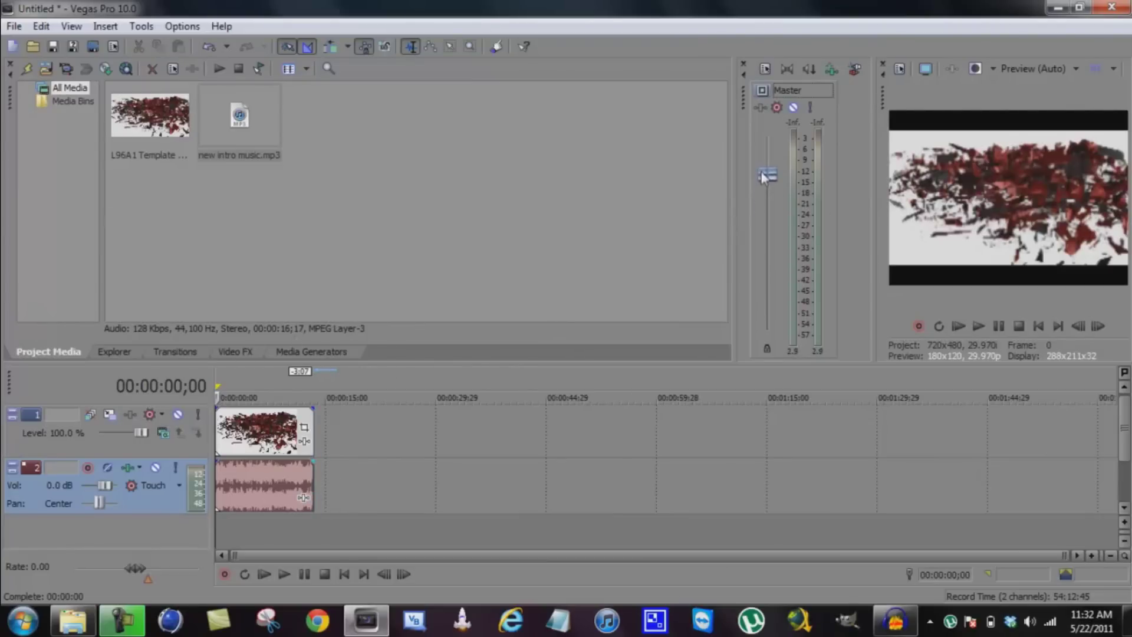
Step: Play the intro with music, adjust the Master fader, then close Vegas Pro without saving
left_click(978, 326)
double_click(767, 169)
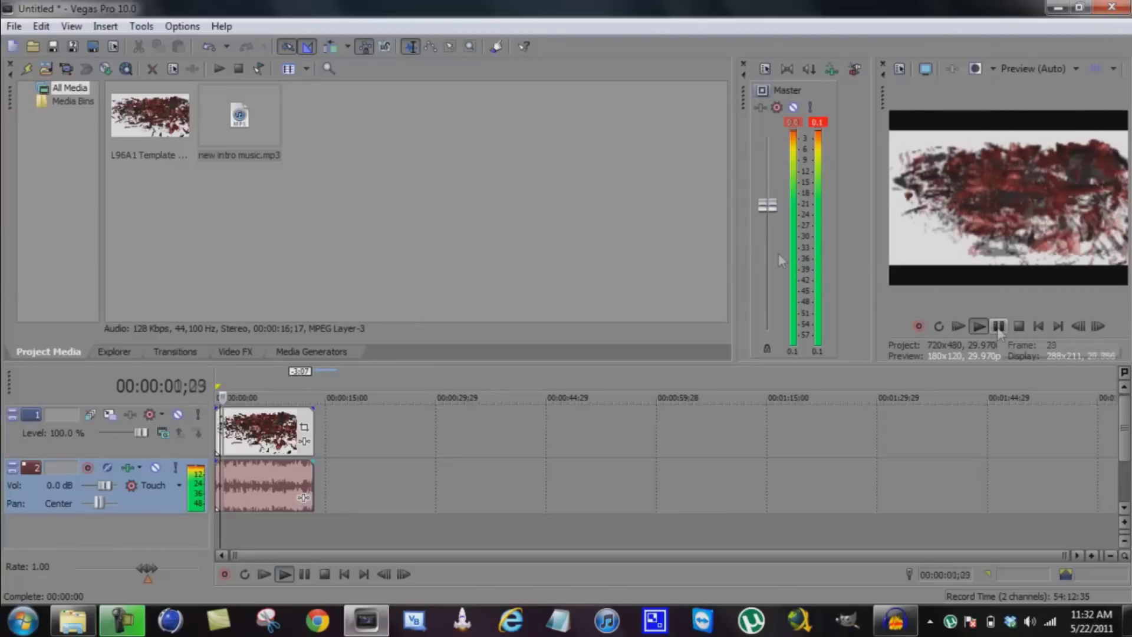
left_click_drag(757, 211, 760, 289)
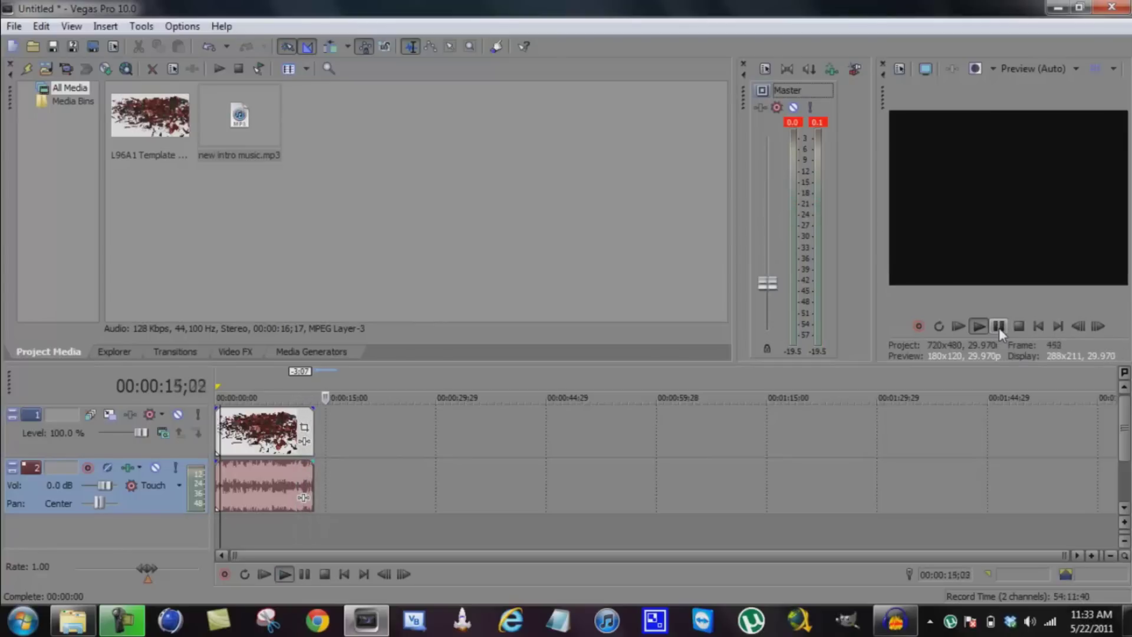
left_click(1125, 7)
left_click(554, 266)
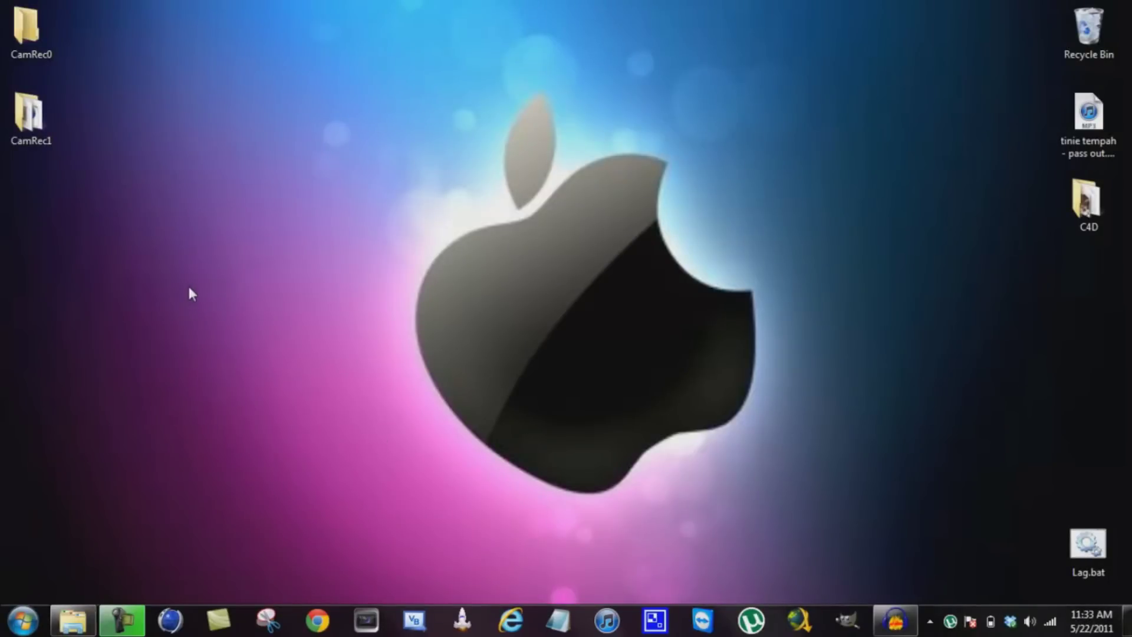
Step: Bring the tinie tempah MP3 from the desktop into Audacity, then maximise the window
left_click(895, 619)
left_click(15, 26)
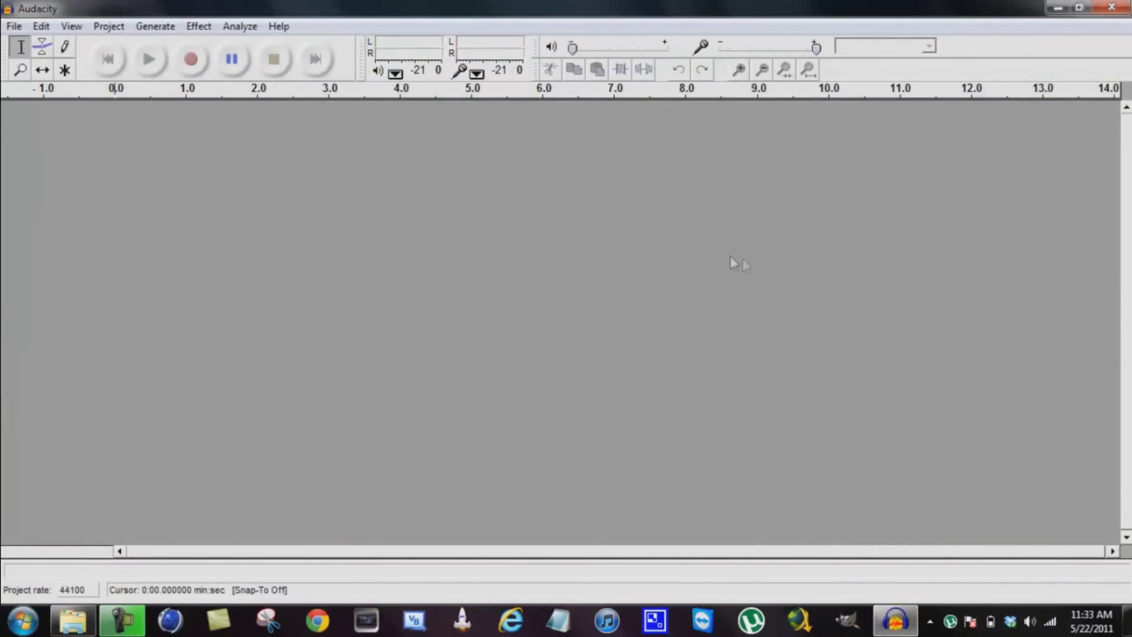
left_click(1079, 7)
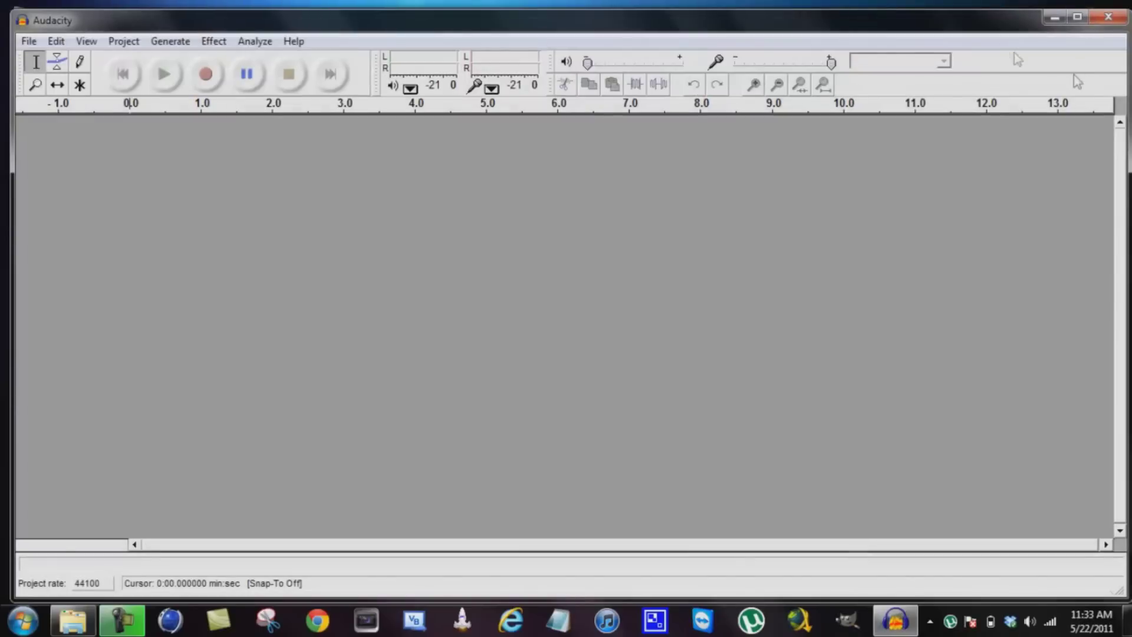
left_click_drag(1010, 24, 904, 24)
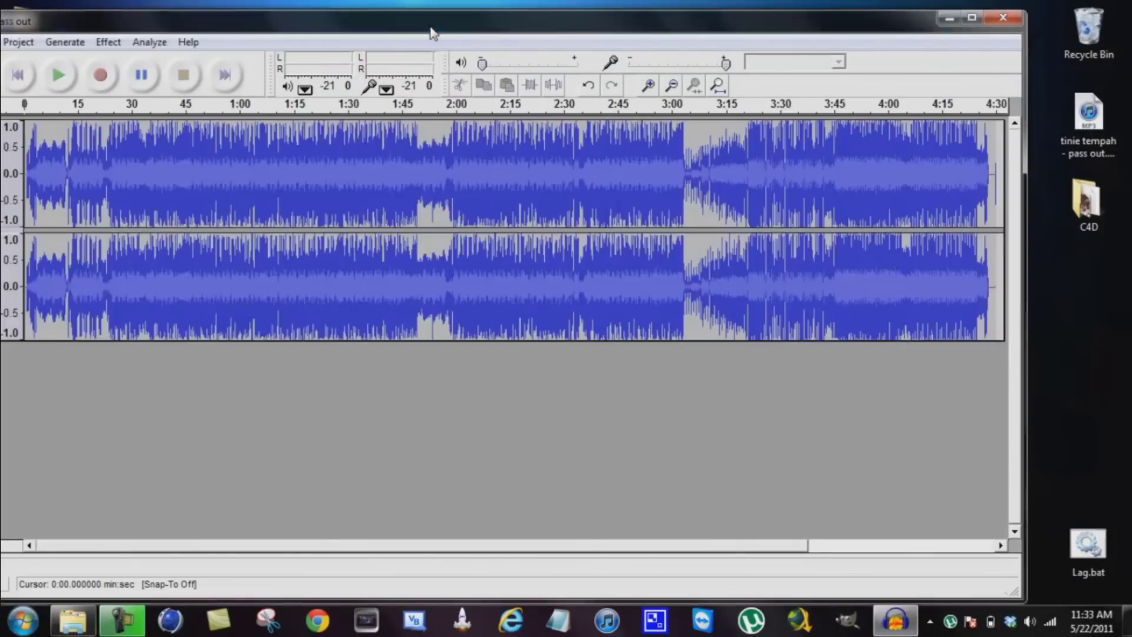
double_click(434, 26)
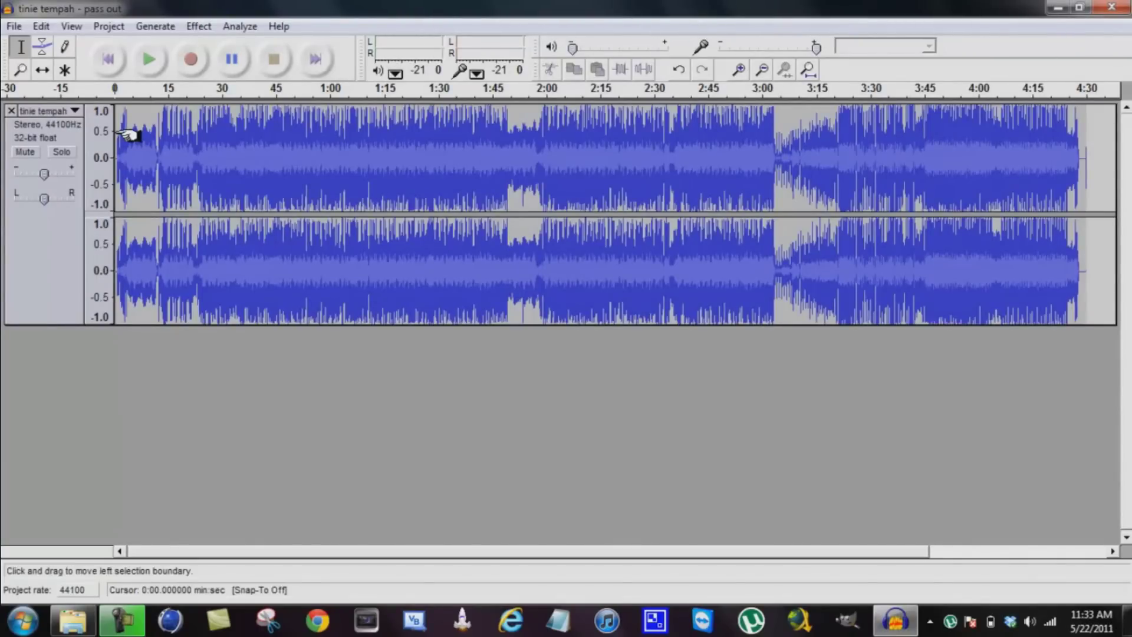
Step: Trim the song to the 0:22–1:01 section and play it back to check
left_click_drag(118, 134, 1032, 156)
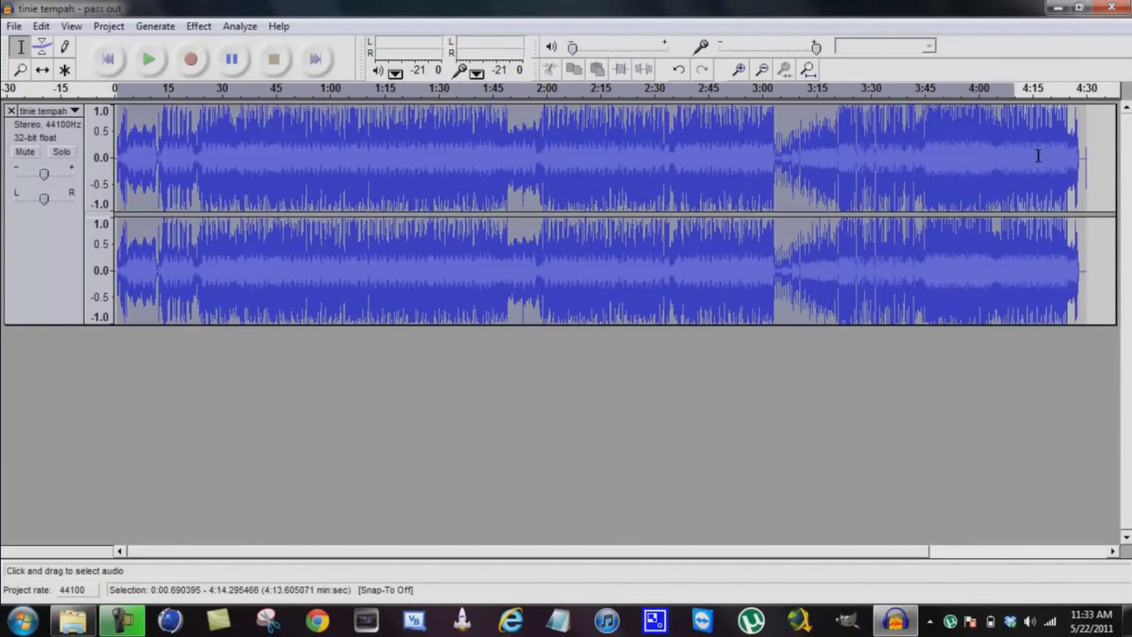
left_click_drag(1039, 156, 114, 147)
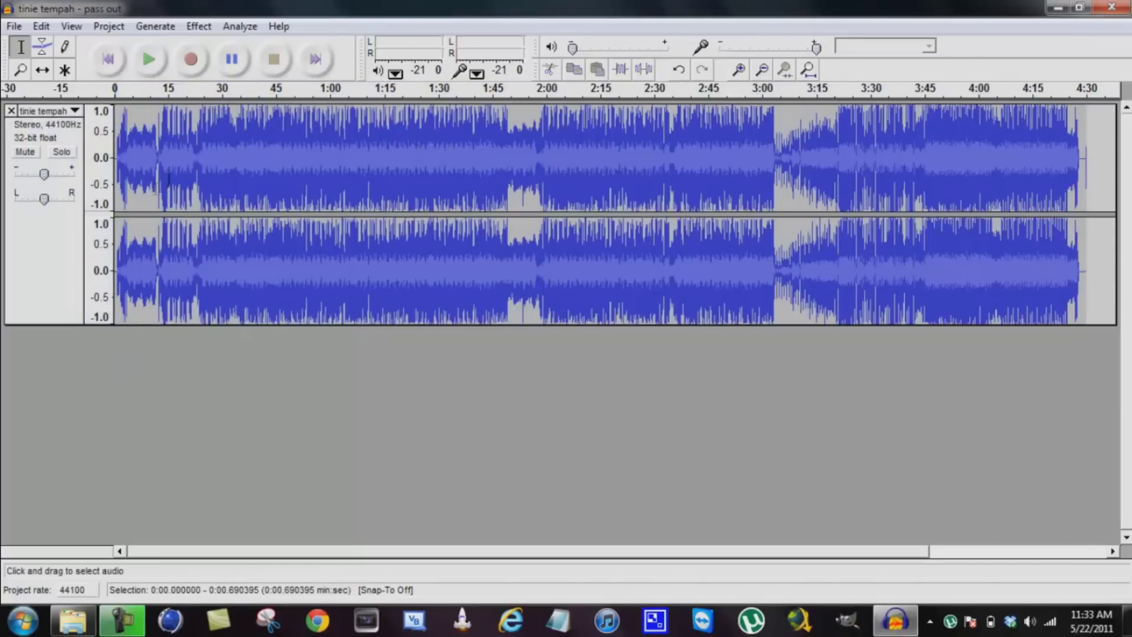
left_click_drag(196, 125, 334, 115)
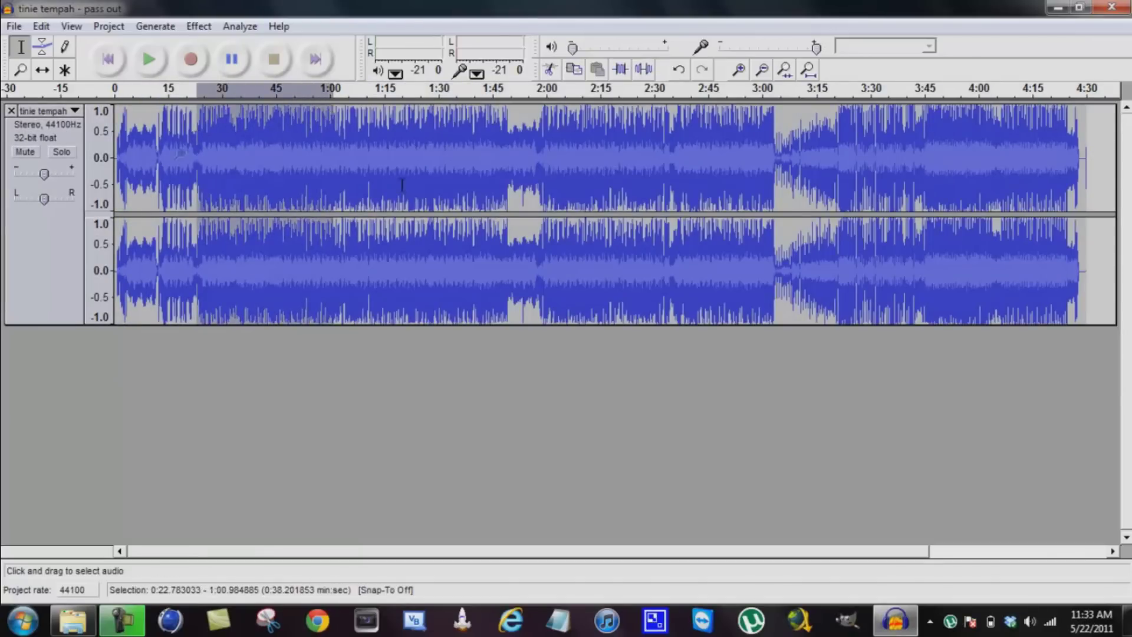
left_click(21, 28)
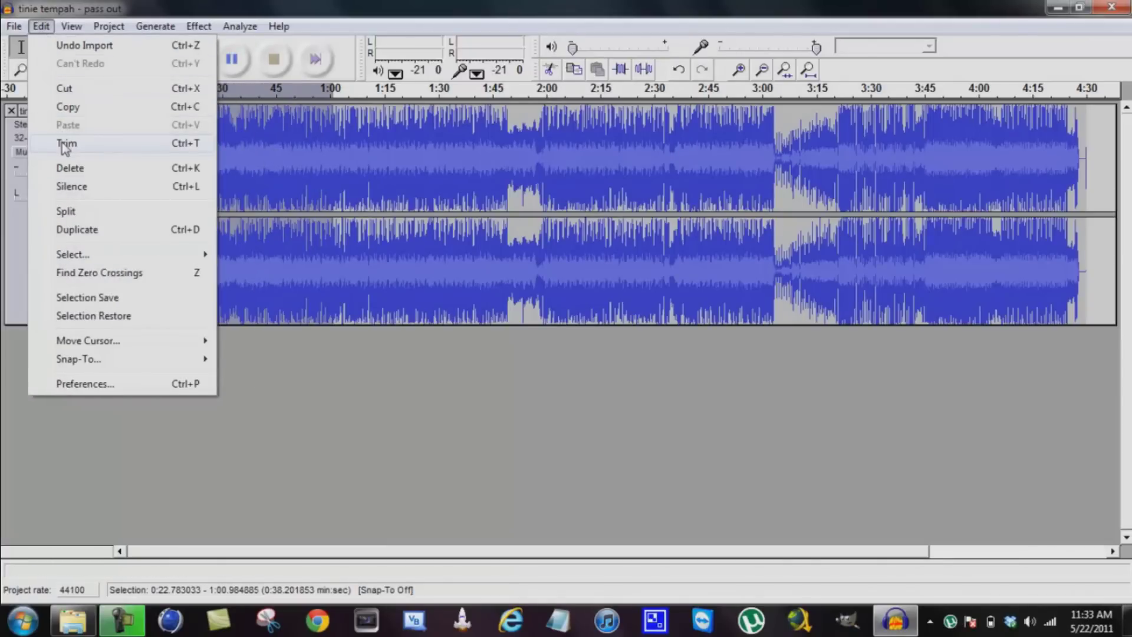
left_click(65, 144)
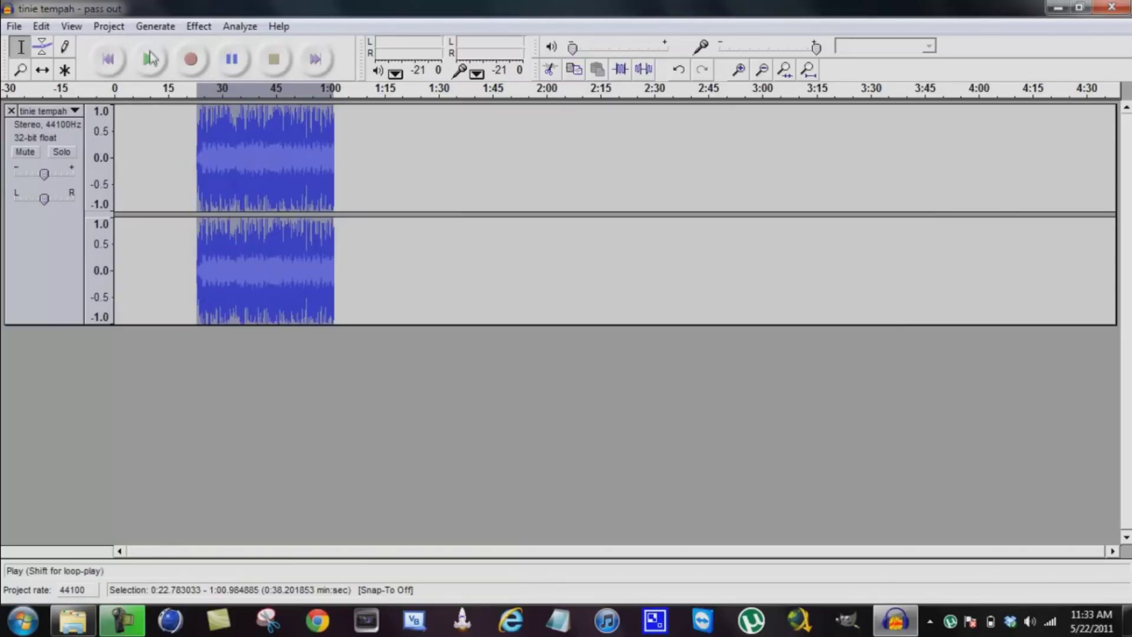
left_click(148, 59)
left_click(267, 65)
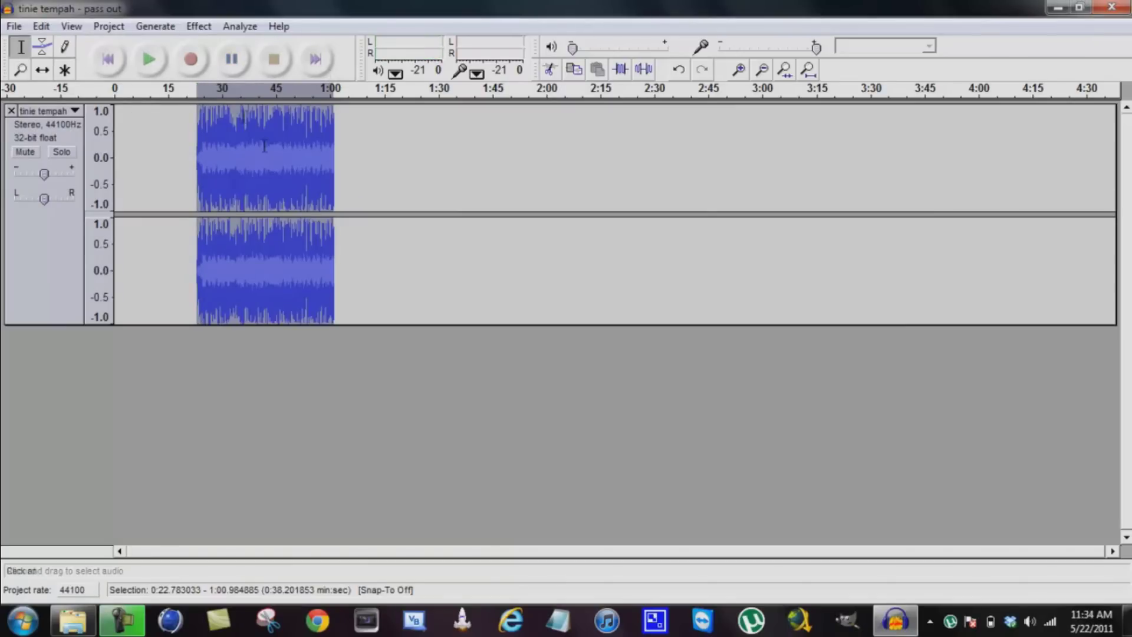
Step: Cancel an MP3 export, then close Audacity without saving the project
left_click(14, 26)
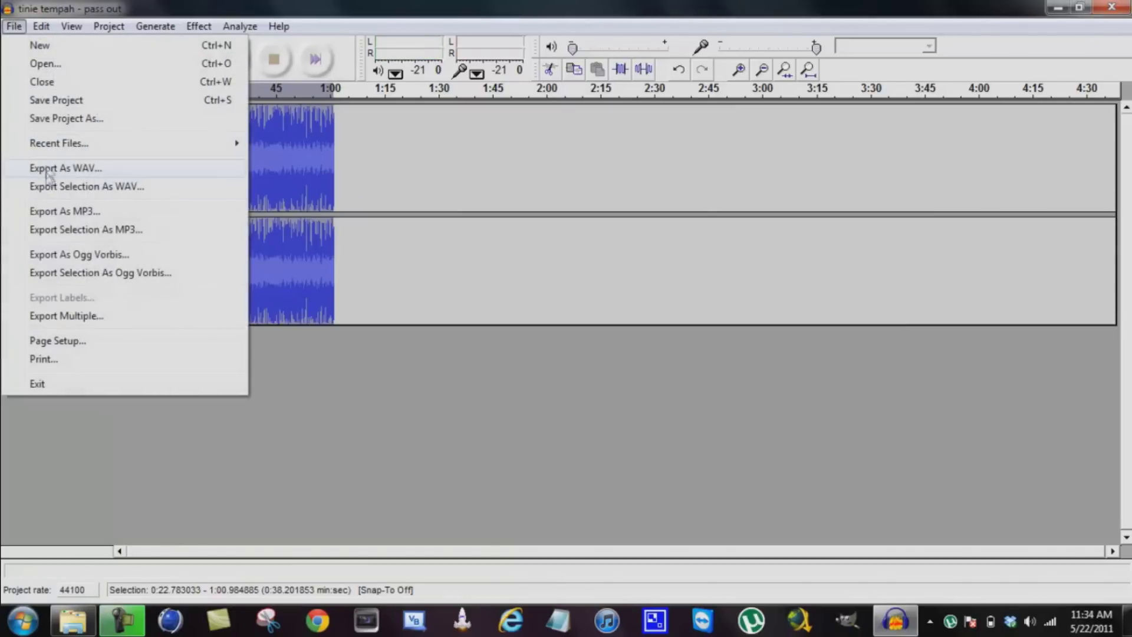
left_click(58, 212)
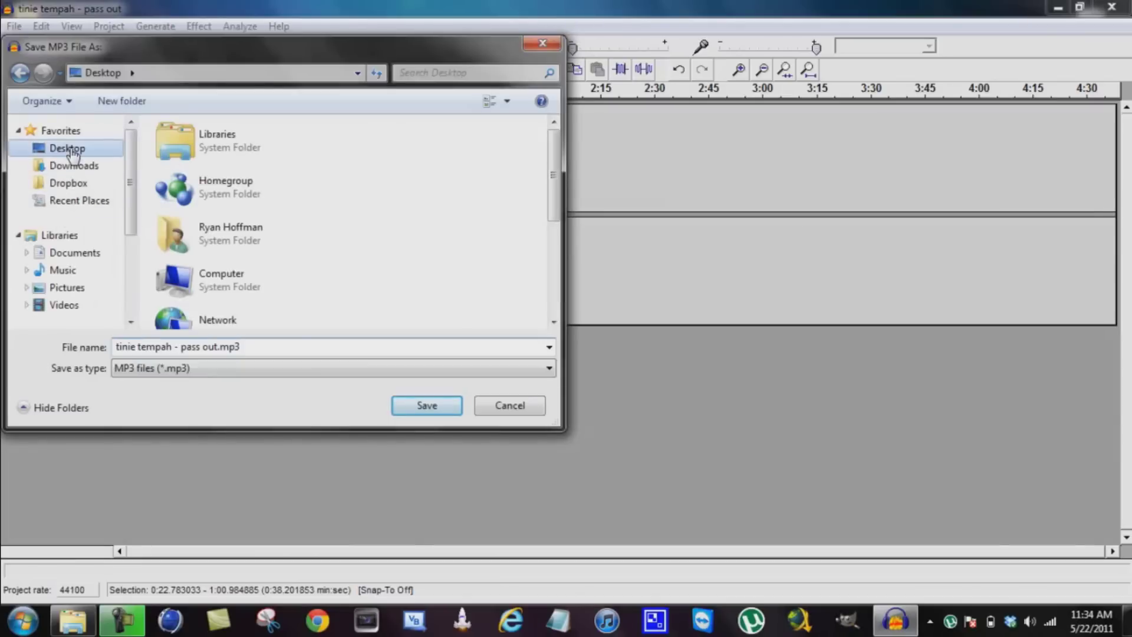
left_click(506, 410)
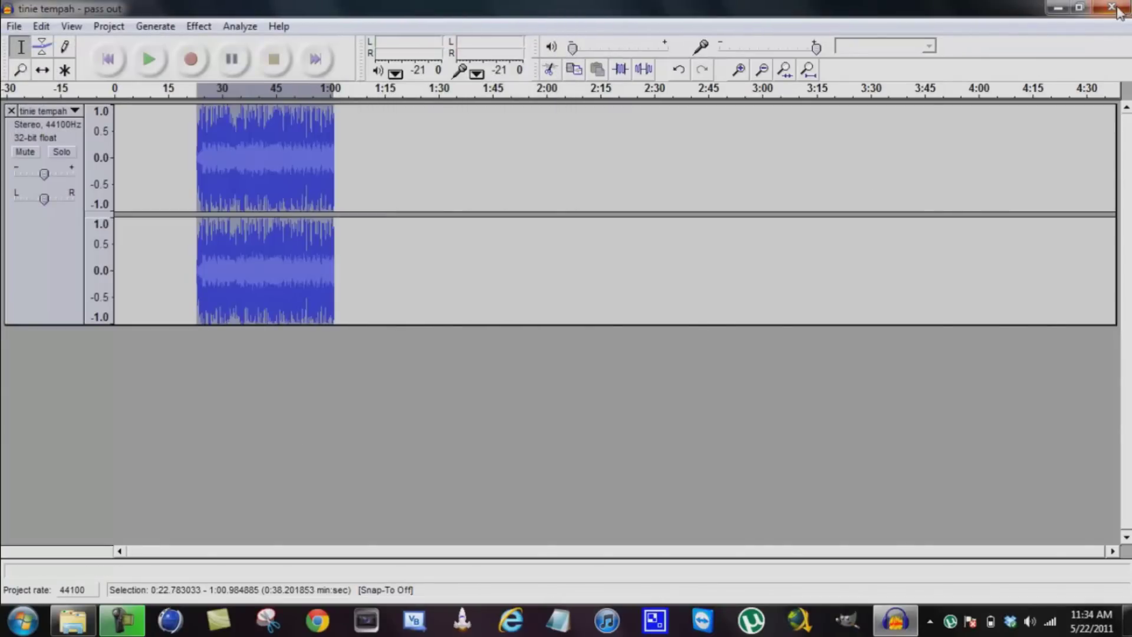
left_click(1112, 7)
left_click(590, 364)
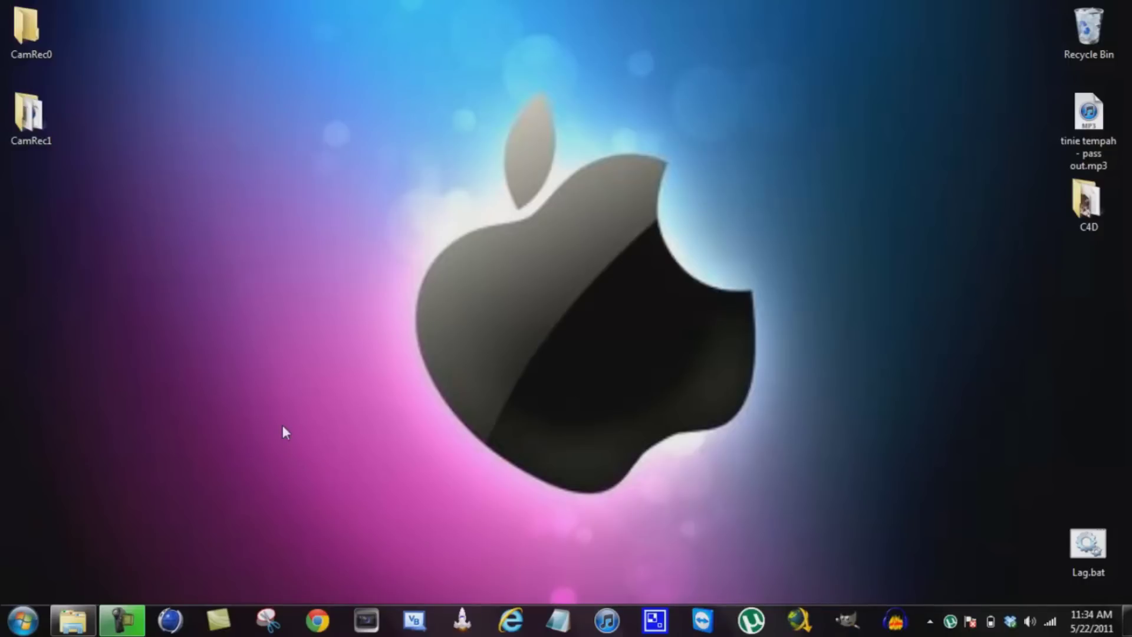
Step: Launch Camtasia Studio 7.1 from the desktop and wait for its Welcome dialog
mouse_move(299, 53)
left_mouse_down()
mouse_move(873, 549)
mouse_move(345, 67)
left_mouse_up()
mouse_move(215, 16)
left_mouse_down()
mouse_move(577, 368)
mouse_move(772, 514)
mouse_move(291, 3)
left_mouse_up()
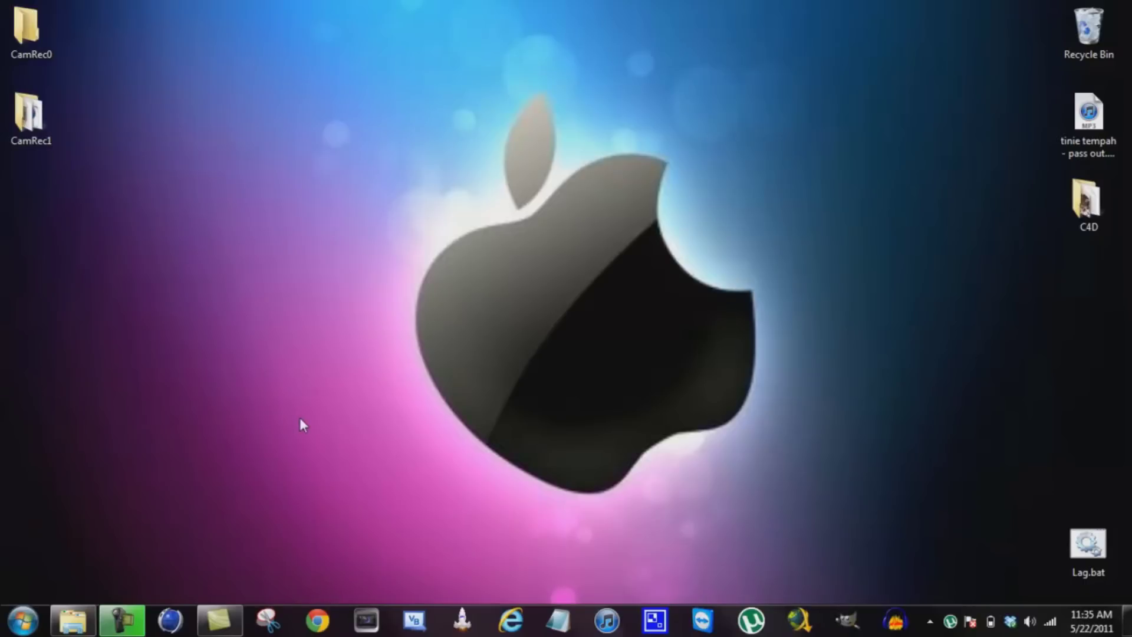
mouse_move(220, 78)
left_mouse_down()
mouse_move(467, 325)
mouse_move(921, 532)
left_mouse_up()
left_click_drag(235, 116, 955, 526)
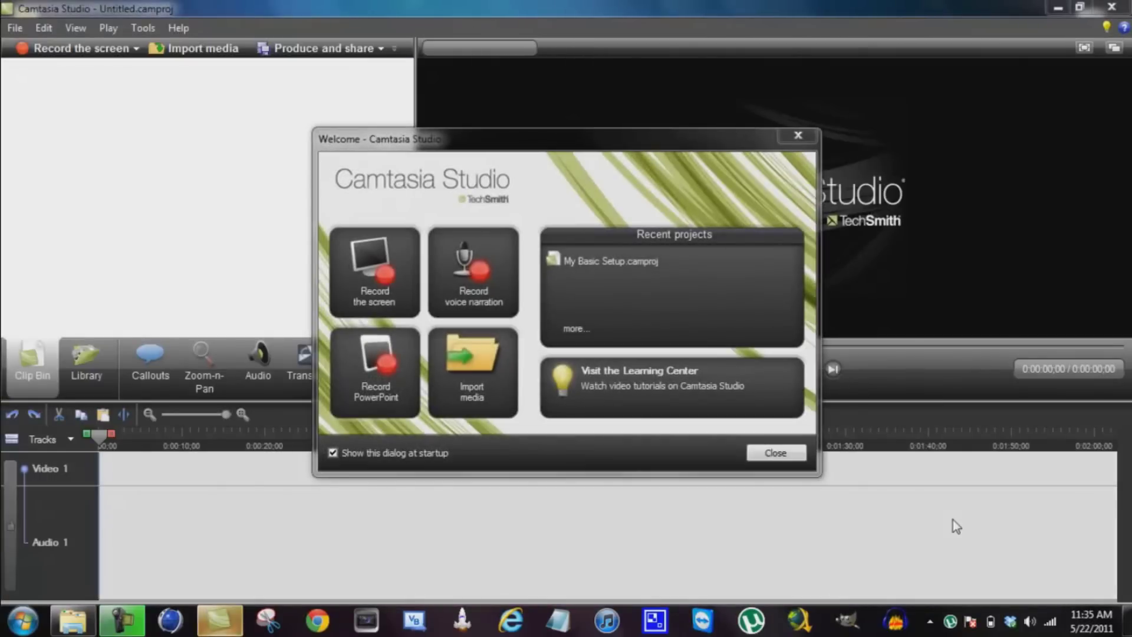
Step: Close Camtasia's Welcome dialog, glance at the File menu, then minimise Camtasia to the desktop
left_click(760, 453)
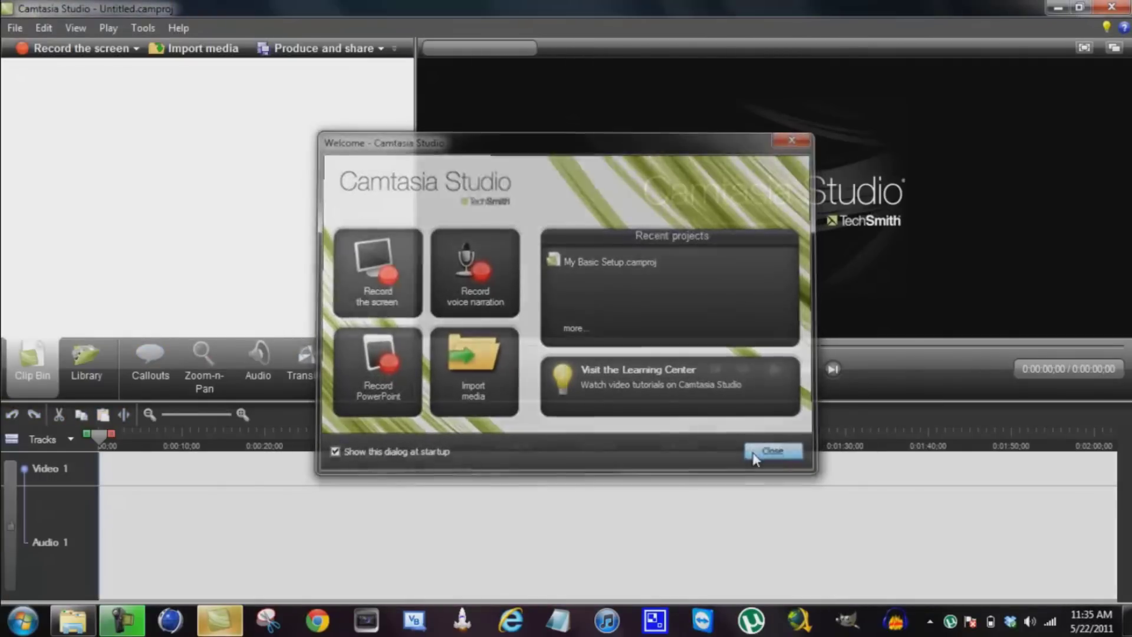
left_click(1056, 7)
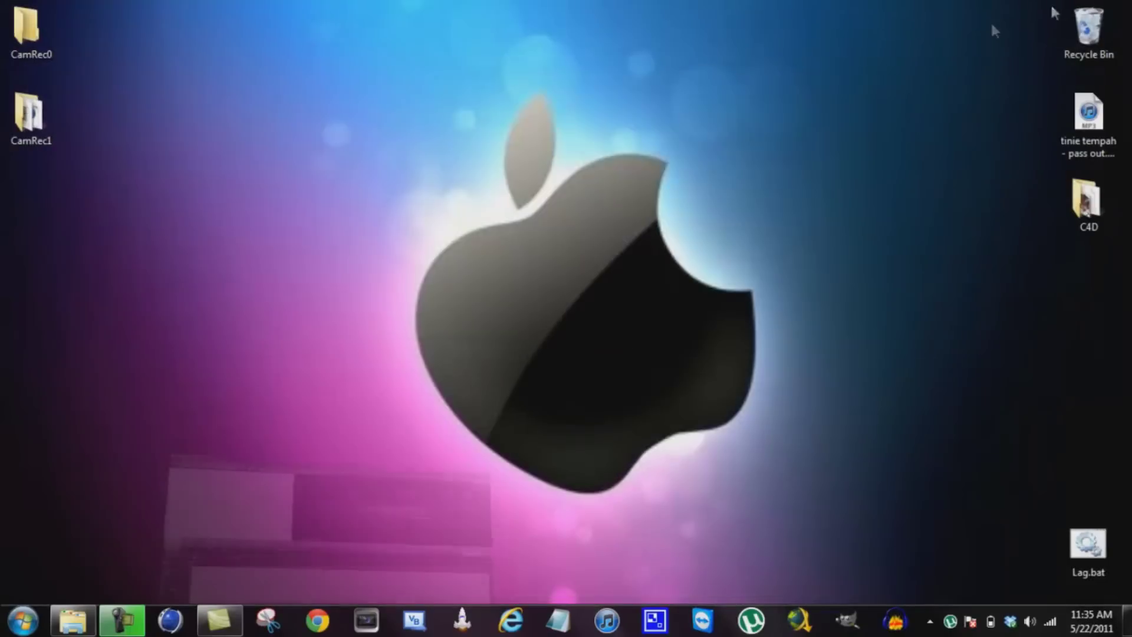
left_click(219, 619)
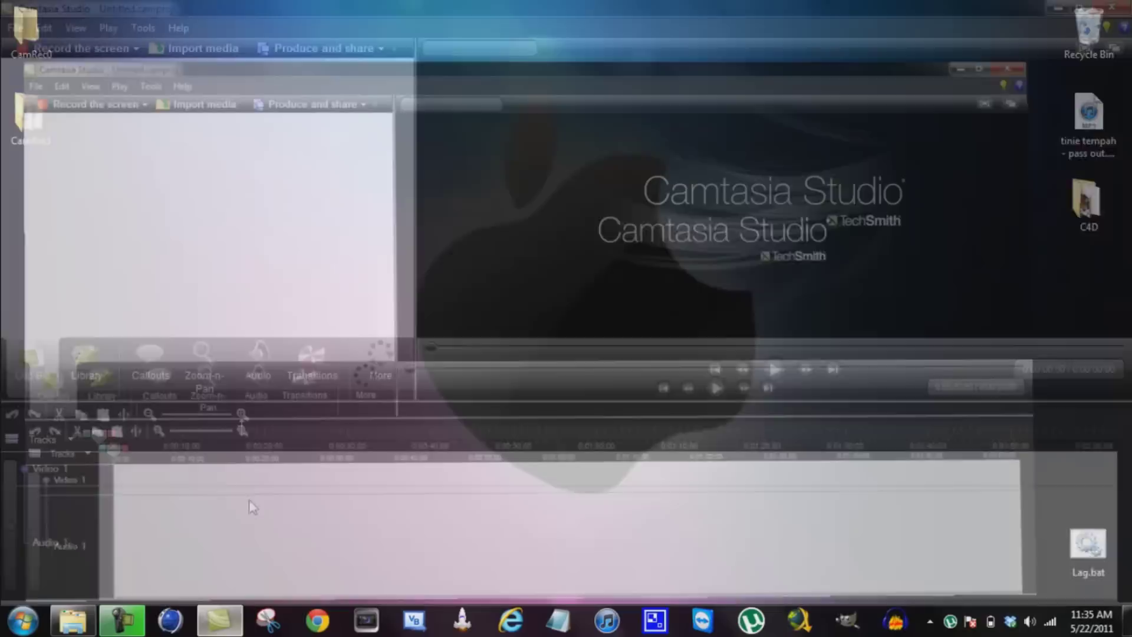
left_click(13, 28)
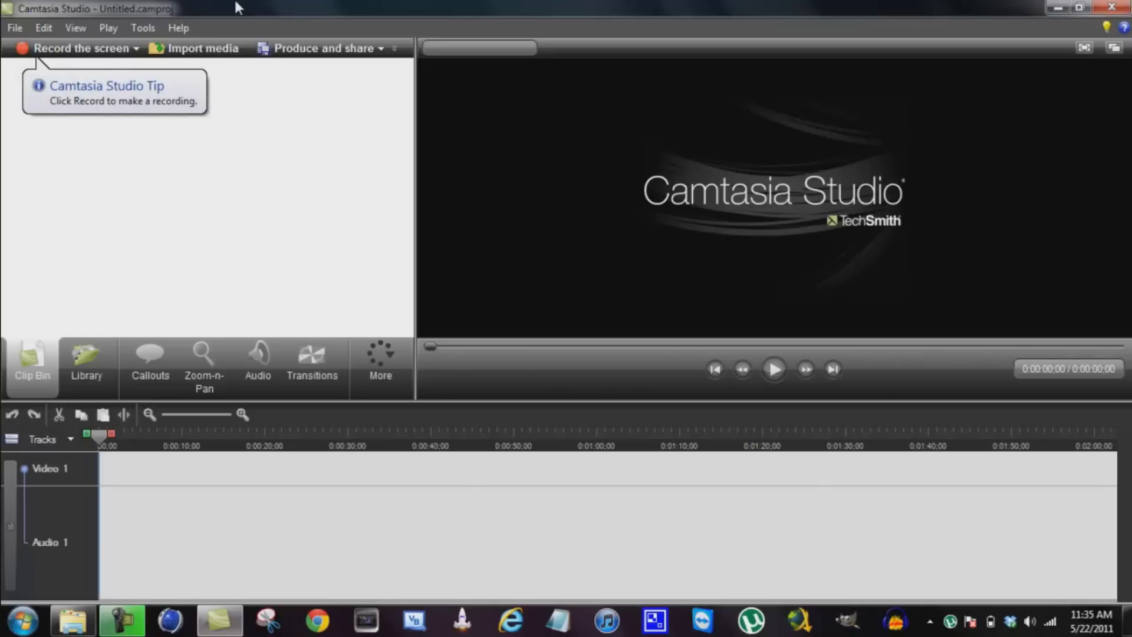
left_click(221, 620)
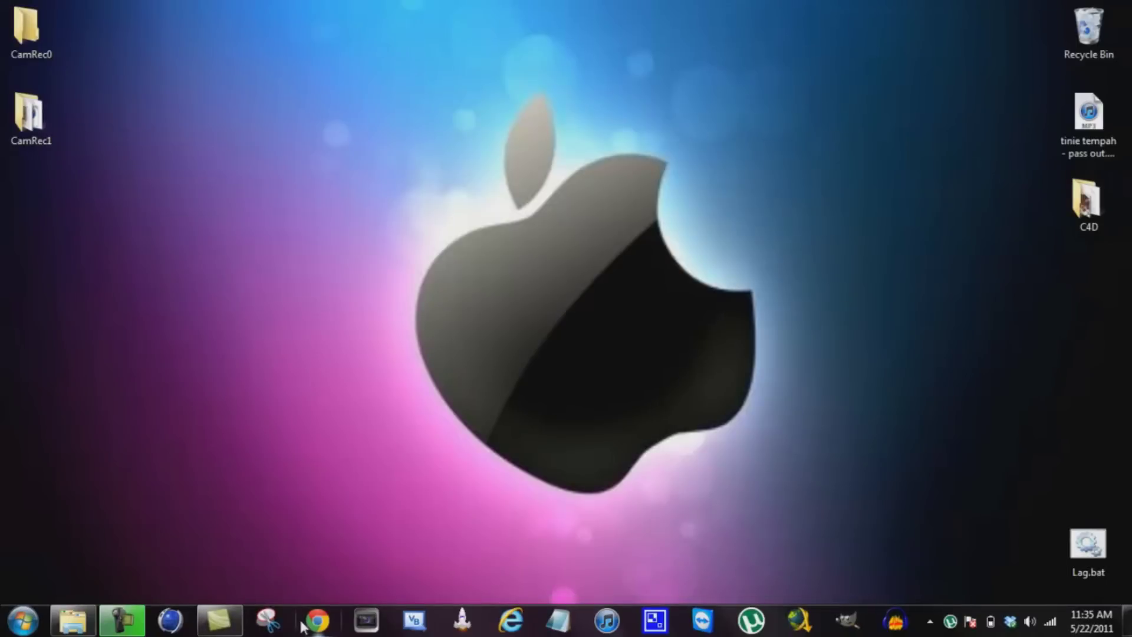
left_click(304, 624)
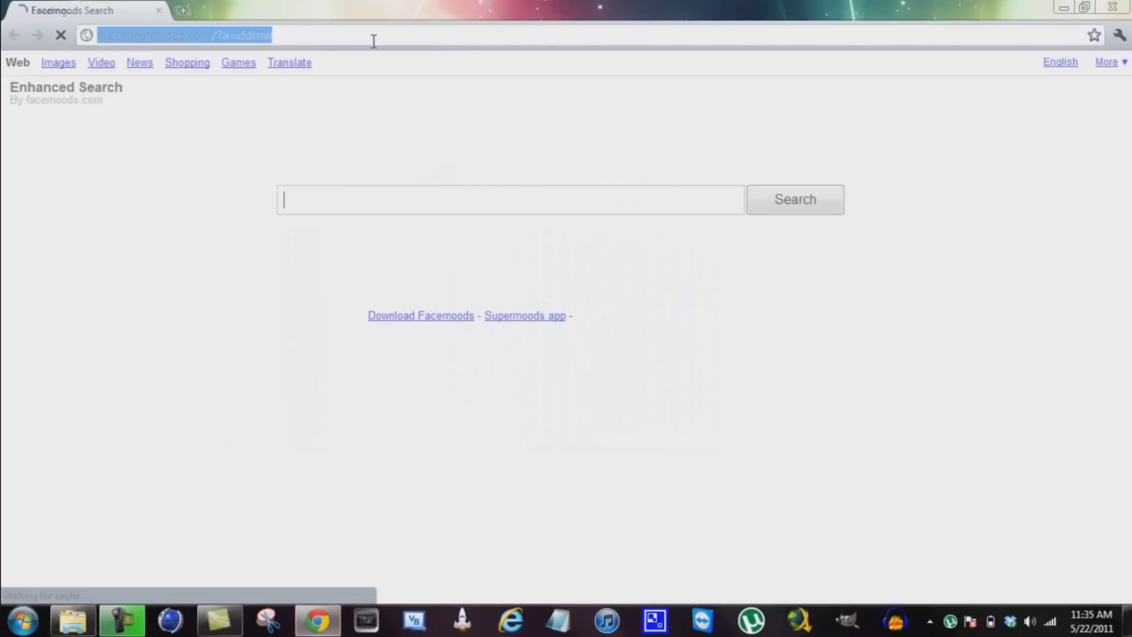
Step: Go to youtube.com and open the account Inbox's Personal Messages folder
type("y")
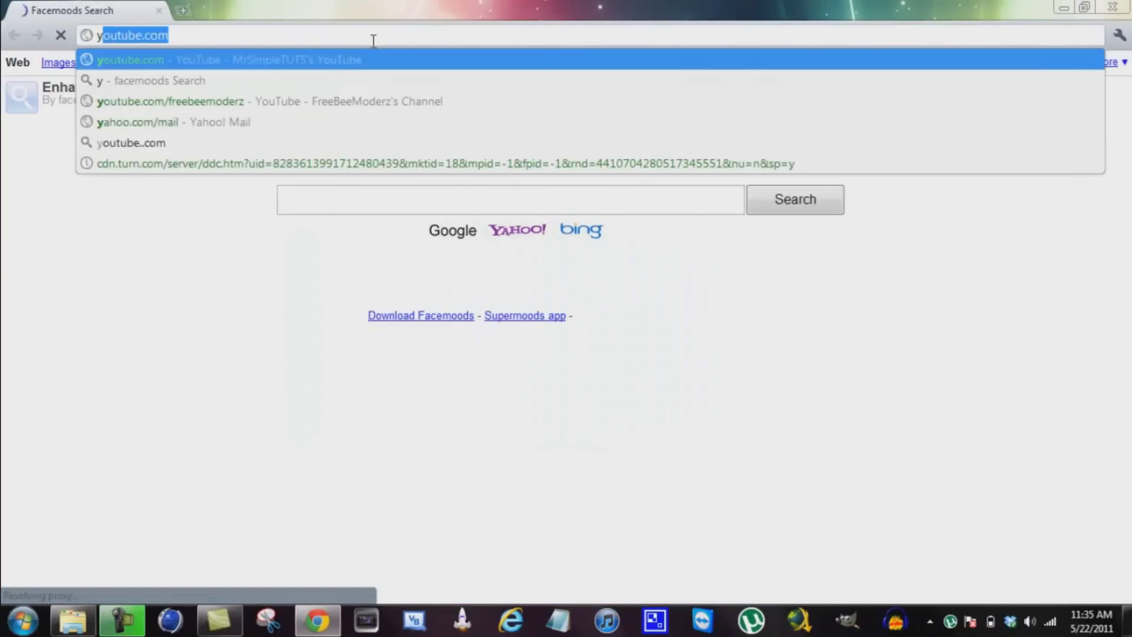
type("outube.com")
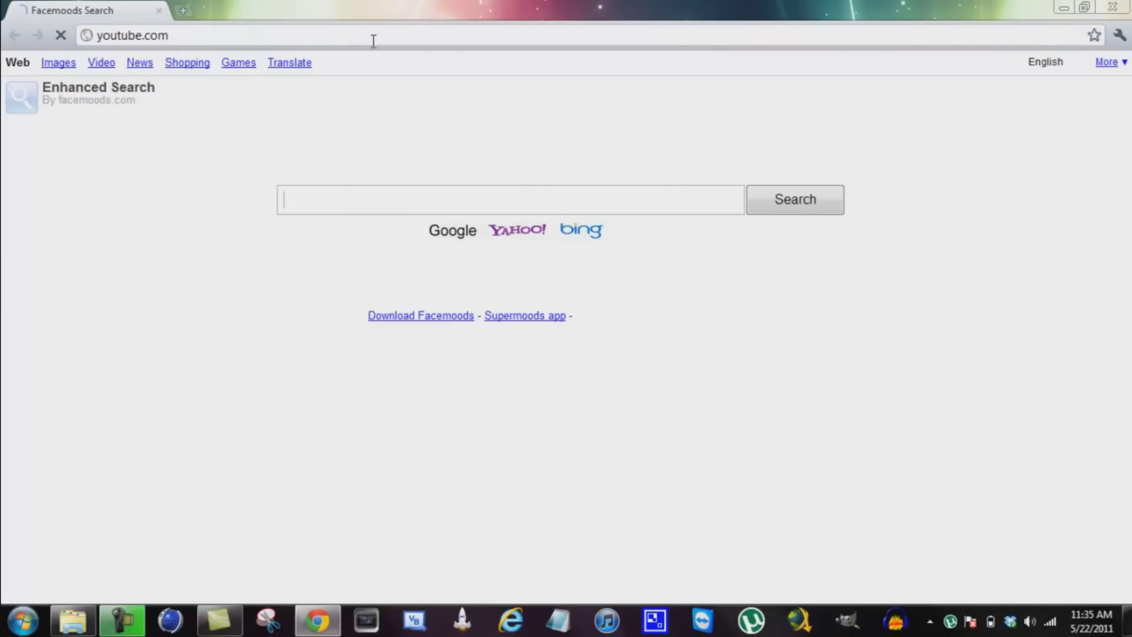
key("Return")
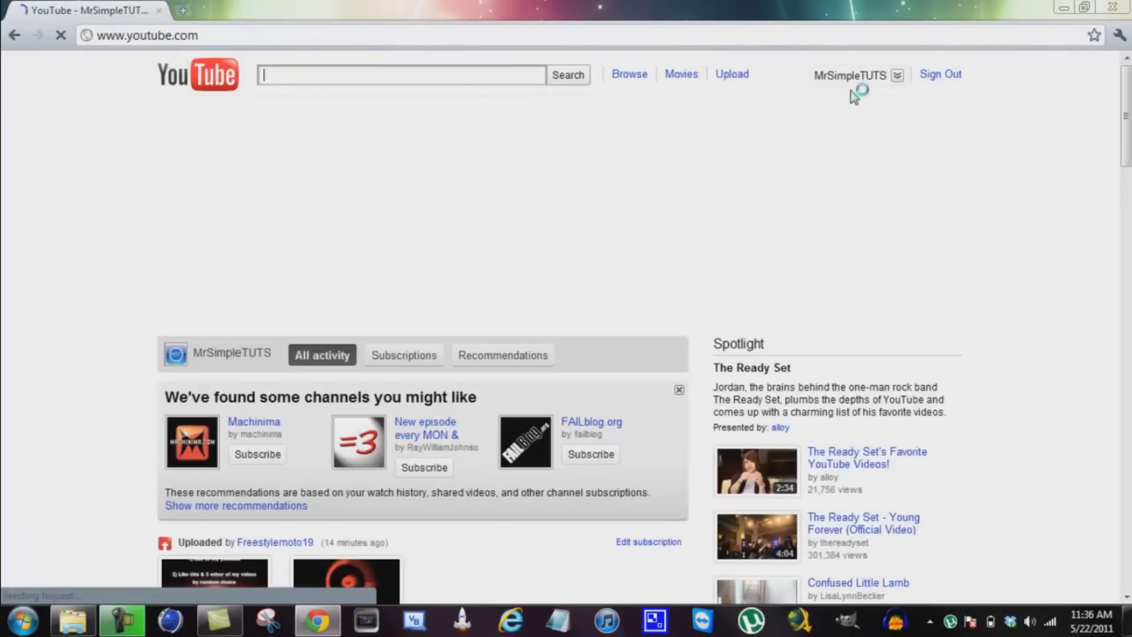
left_click(856, 81)
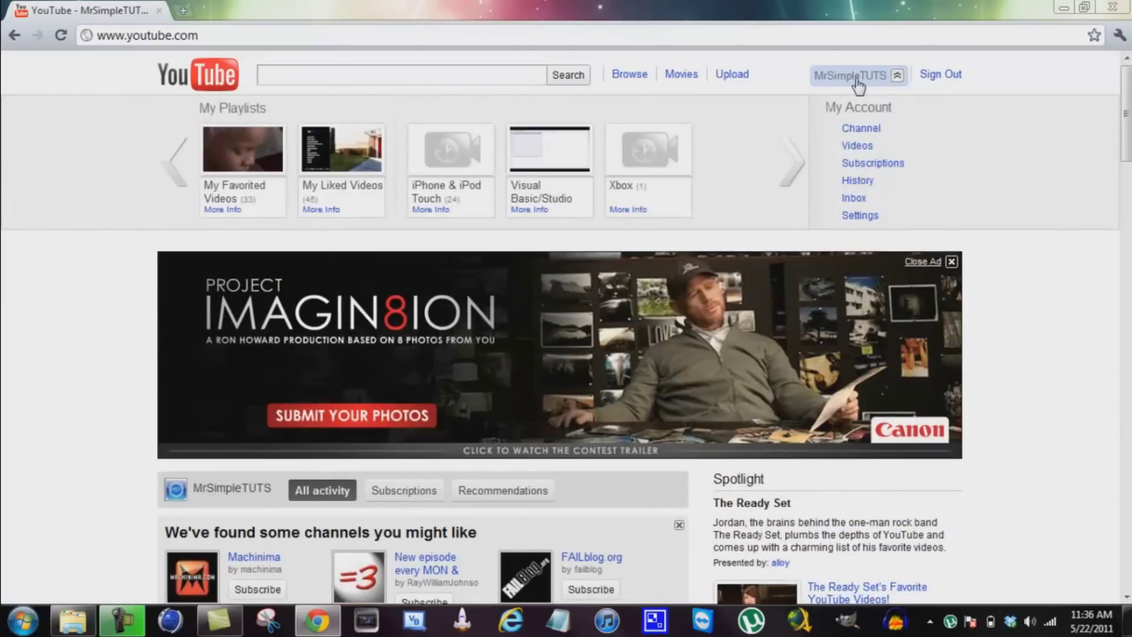
left_click(854, 200)
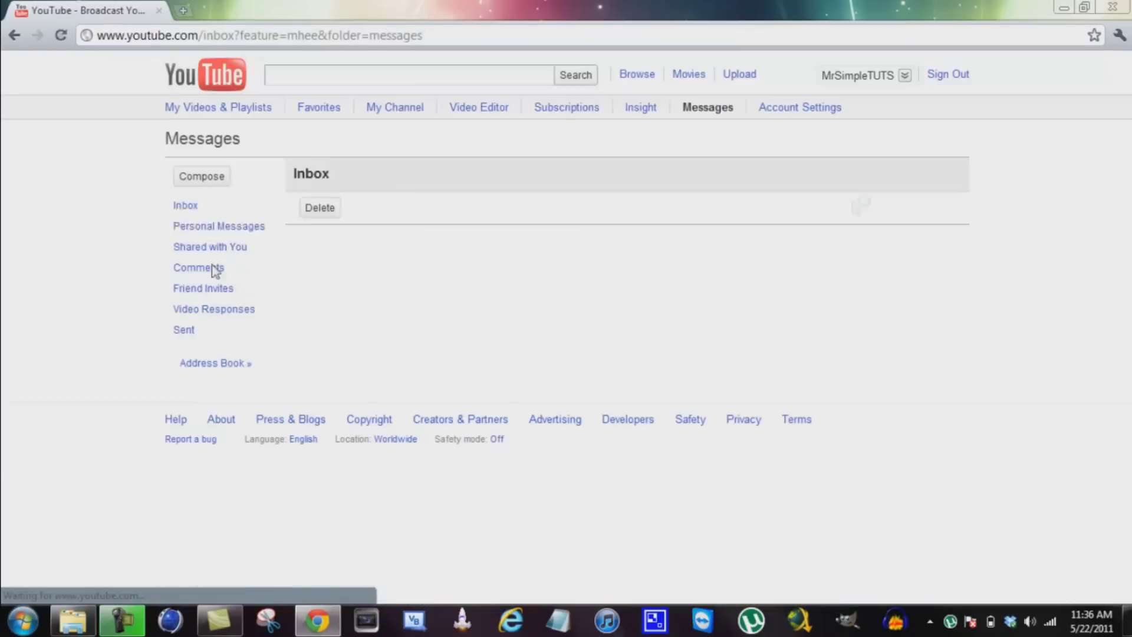
left_click(203, 227)
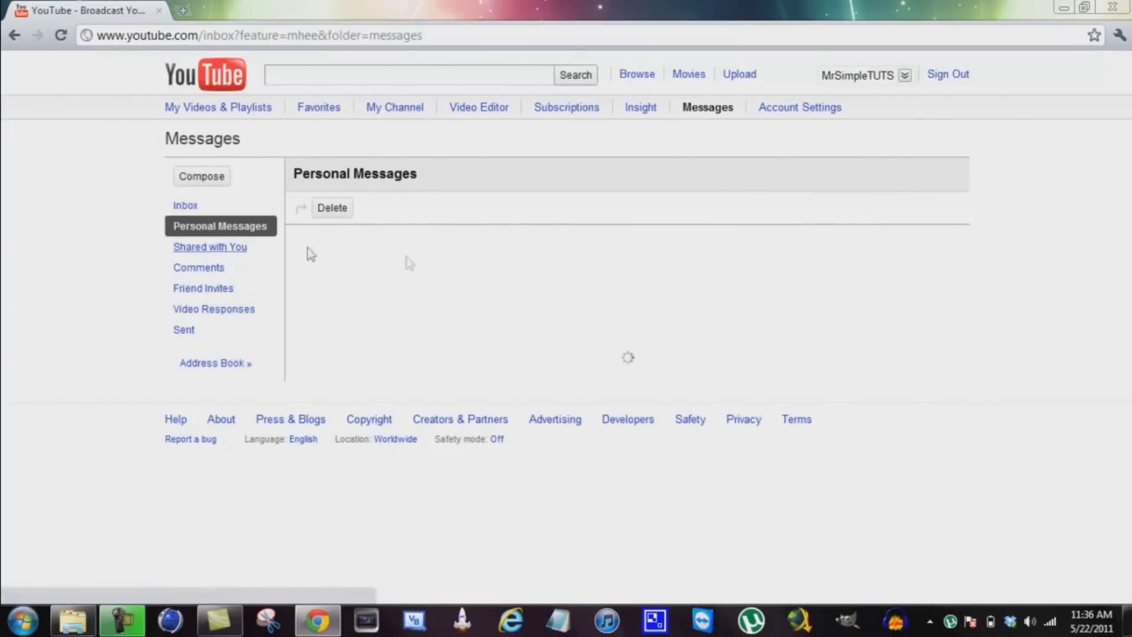
Step: Open the LINKS message and scroll through its body, trying a partial text selection
left_click(439, 257)
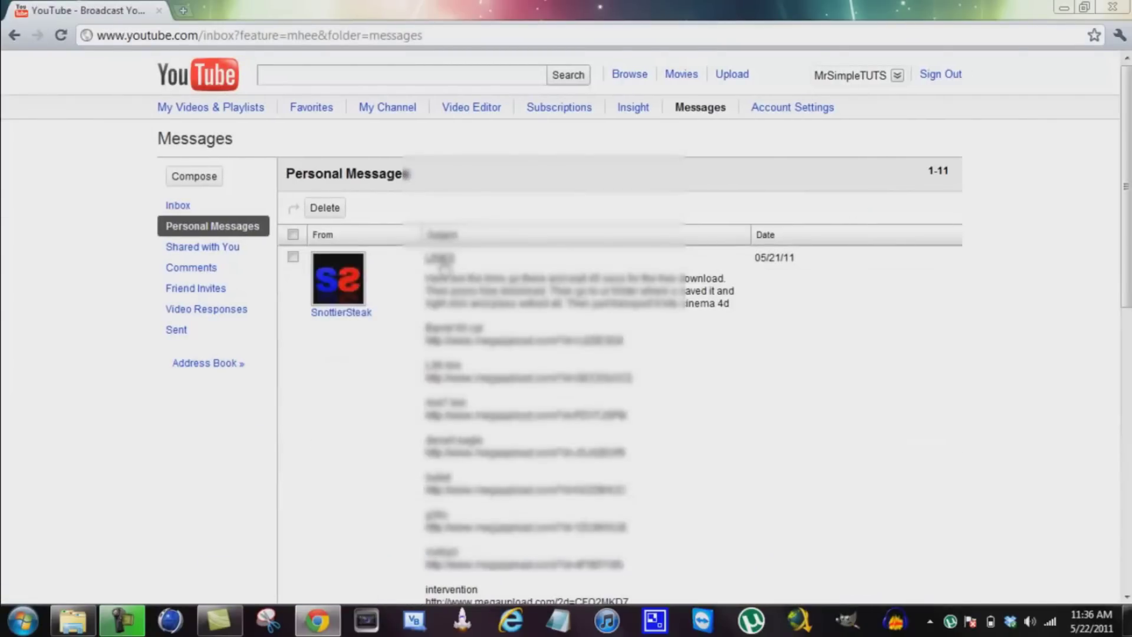
scroll(391, 263, "down", 3)
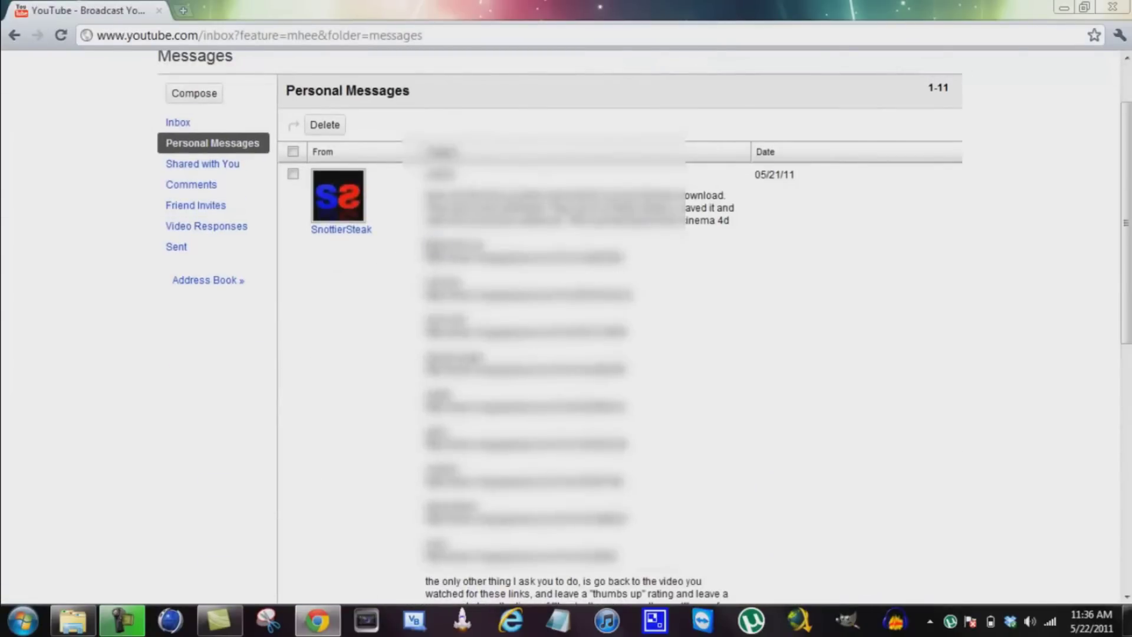
left_click_drag(426, 241, 484, 354)
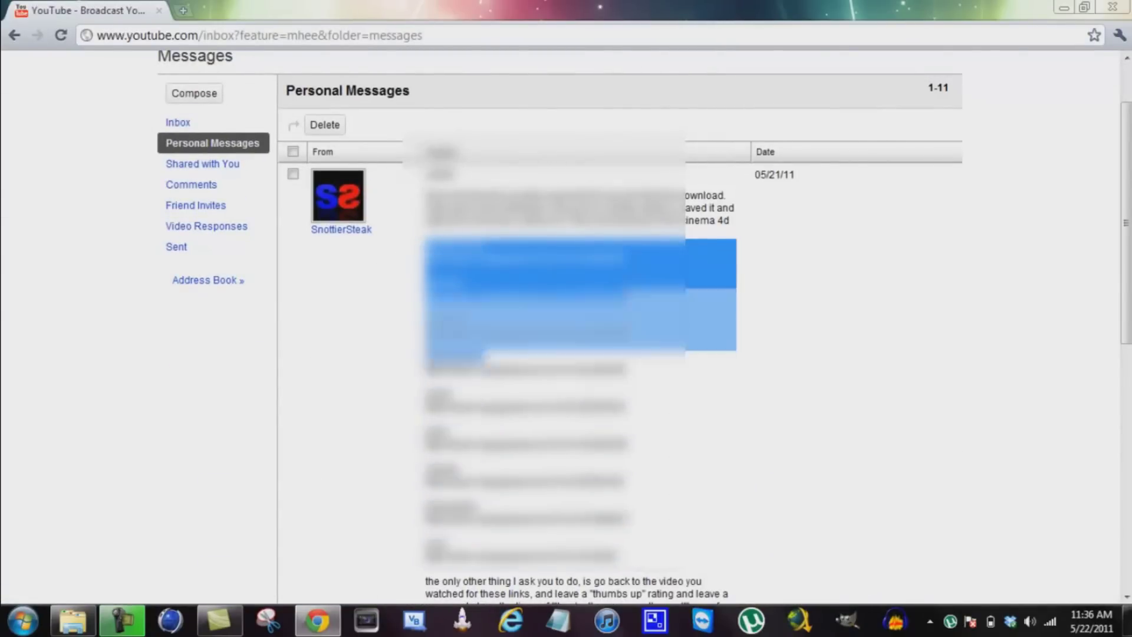
left_click_drag(483, 357, 623, 563)
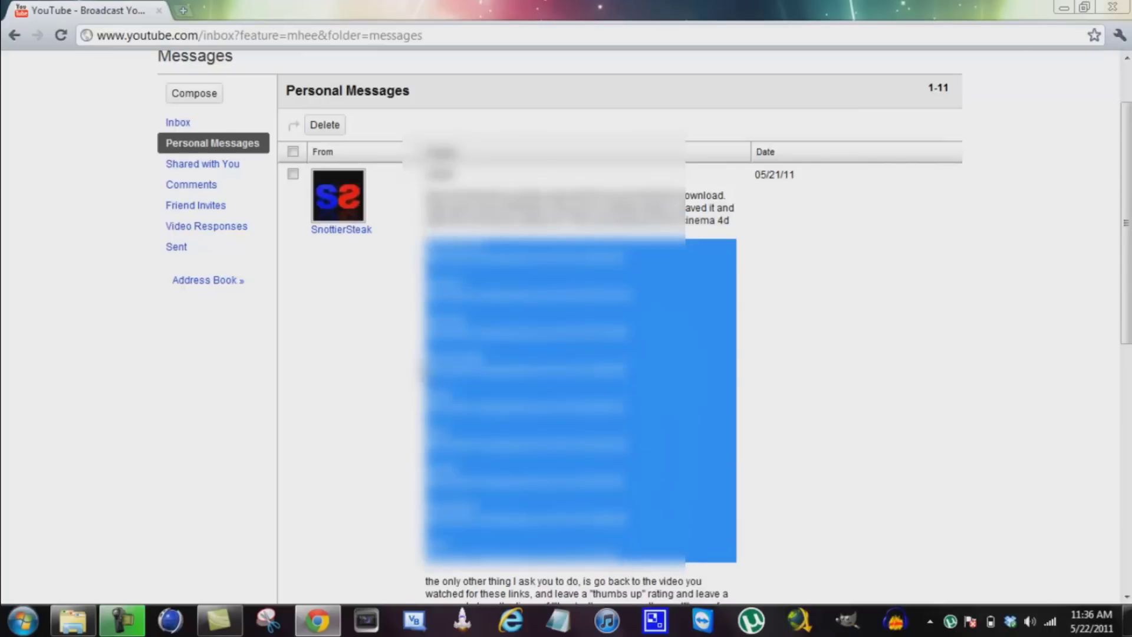
left_click(394, 323)
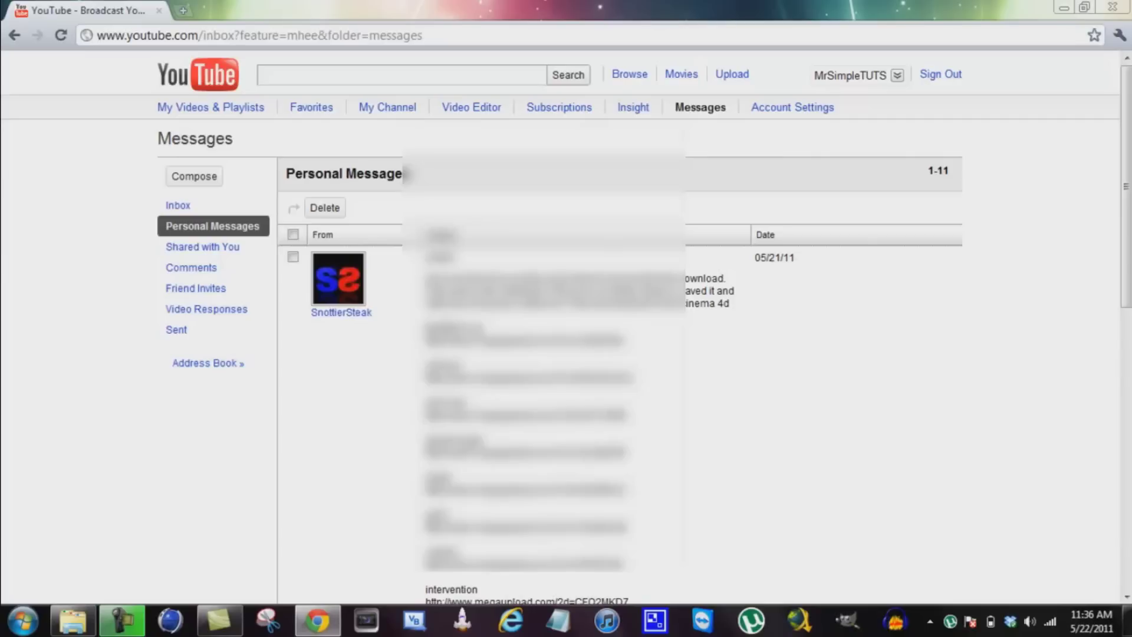
scroll(566, 324, "down", 3)
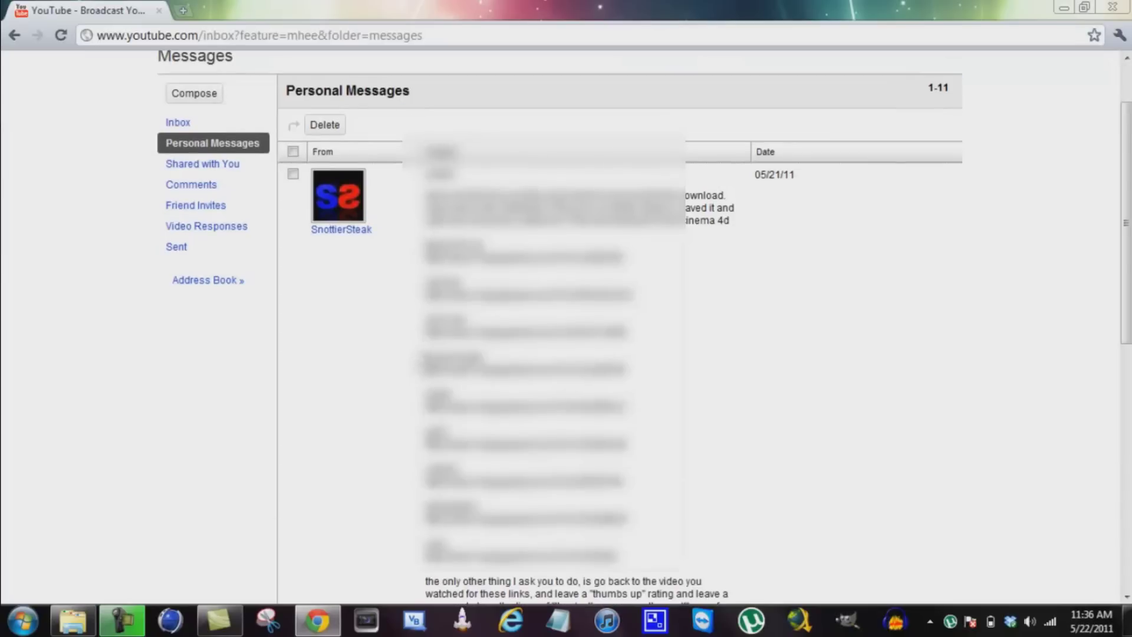
scroll(566, 325, "down", 3)
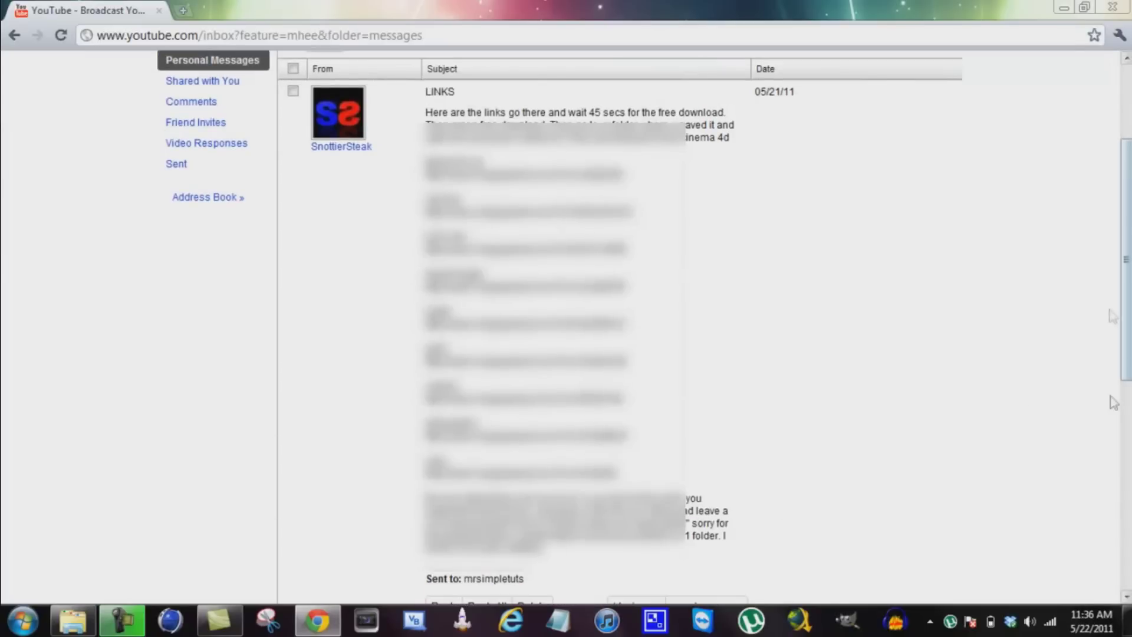
scroll(946, 445, "up", 3)
scroll(944, 448, "up", 3)
scroll(943, 448, "down", 10)
scroll(943, 449, "up", 7)
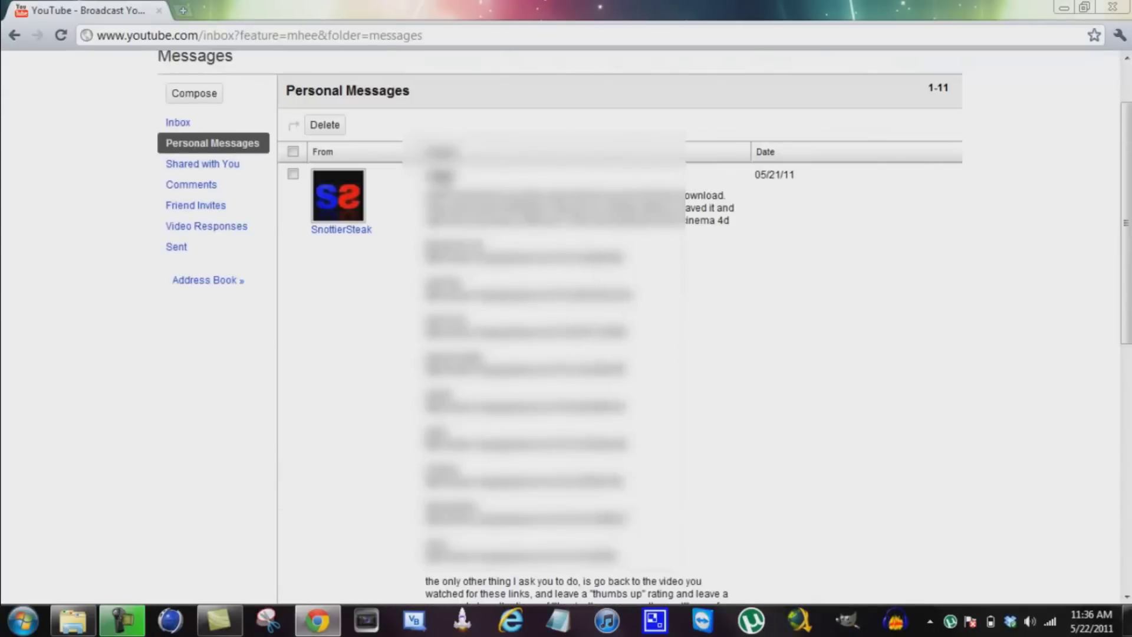
Step: Collapse and re-expand the LINKS message, scrolling back to its top
left_click(452, 180)
left_click(448, 177)
scroll(683, 362, "down", 3)
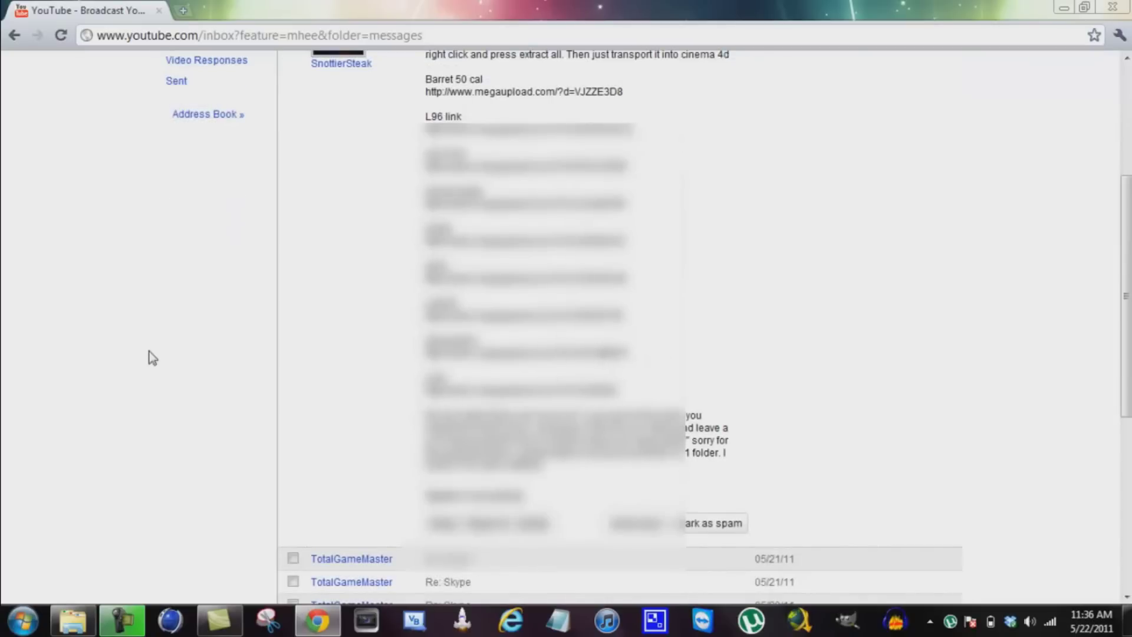
scroll(152, 358, "up", 2)
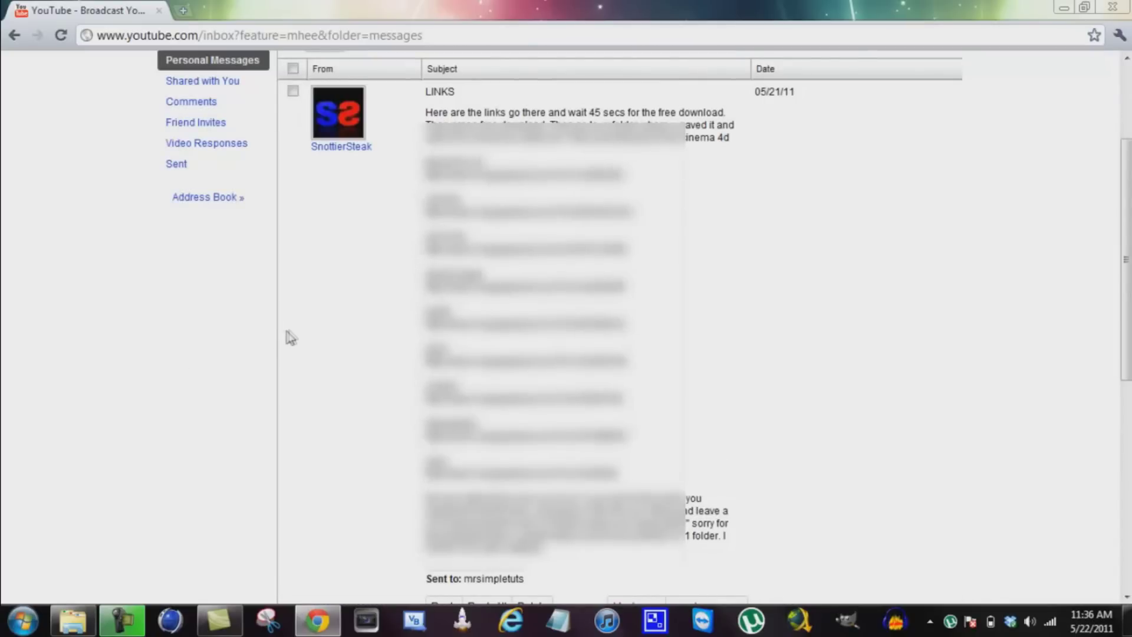
scroll(293, 338, "up", 2)
scroll(291, 336, "up", 2)
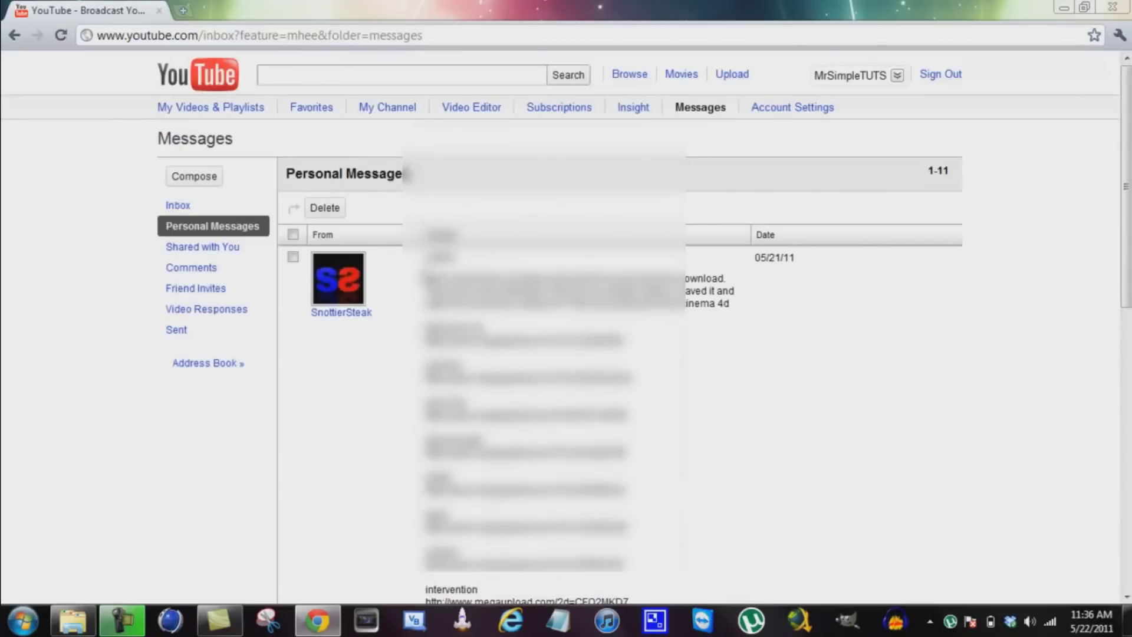
Step: Select and copy the whole LINKS message text, then minimise the browser
mouse_move(428, 289)
left_mouse_down()
mouse_move(742, 555)
mouse_move(747, 602)
left_mouse_up()
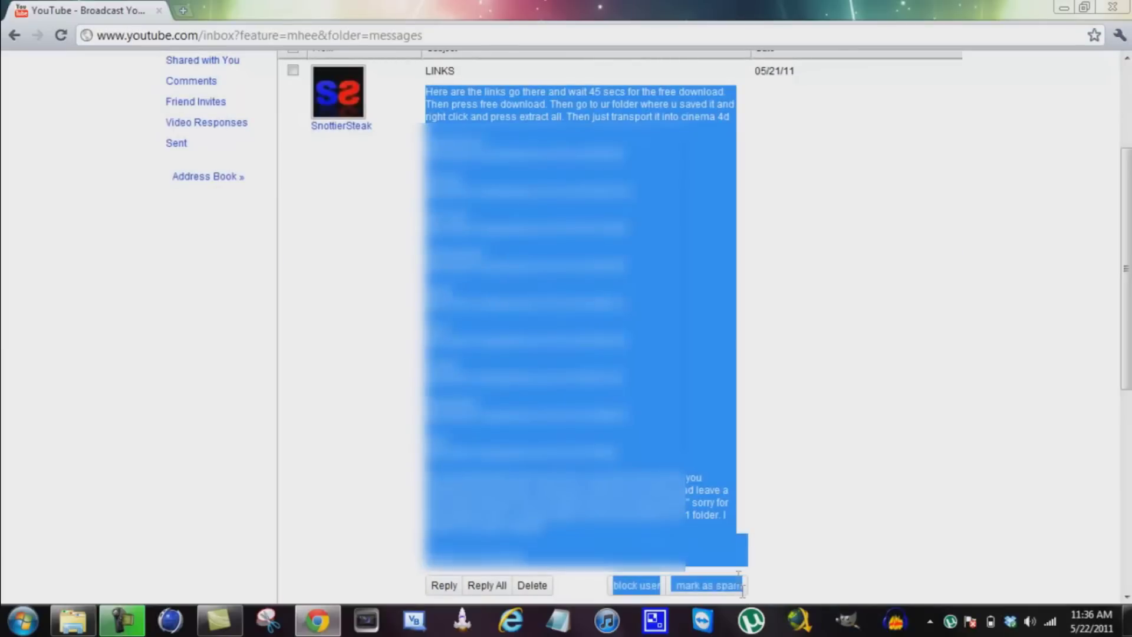
mouse_move(746, 601)
left_mouse_down()
mouse_move(721, 530)
mouse_move(731, 534)
left_mouse_up()
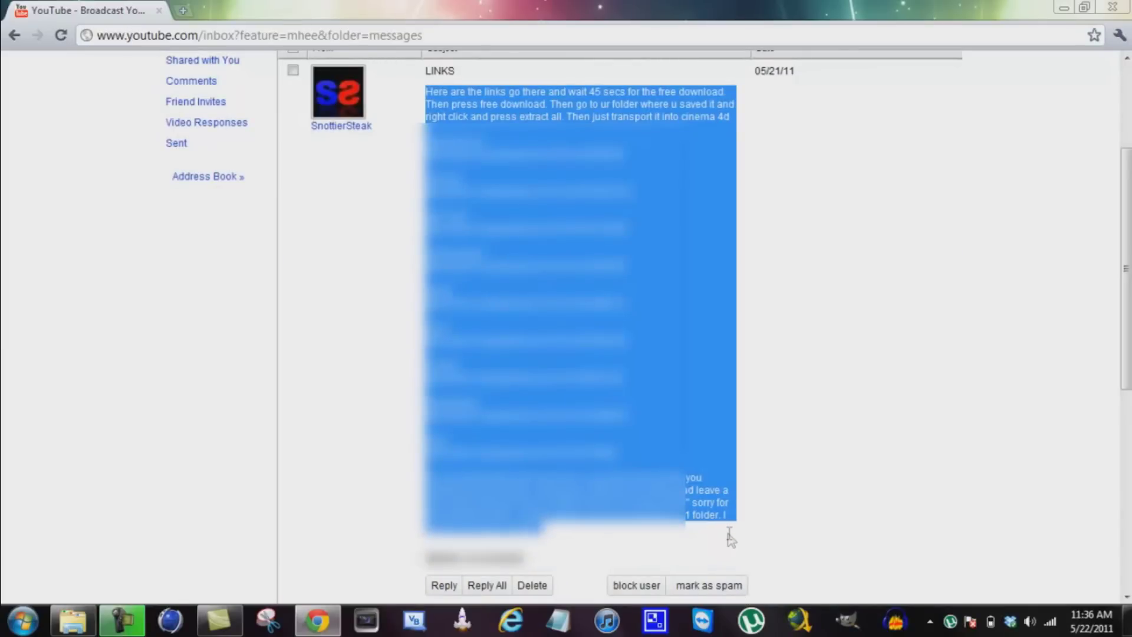
right_click(638, 489)
left_click(660, 505)
left_click(1063, 8)
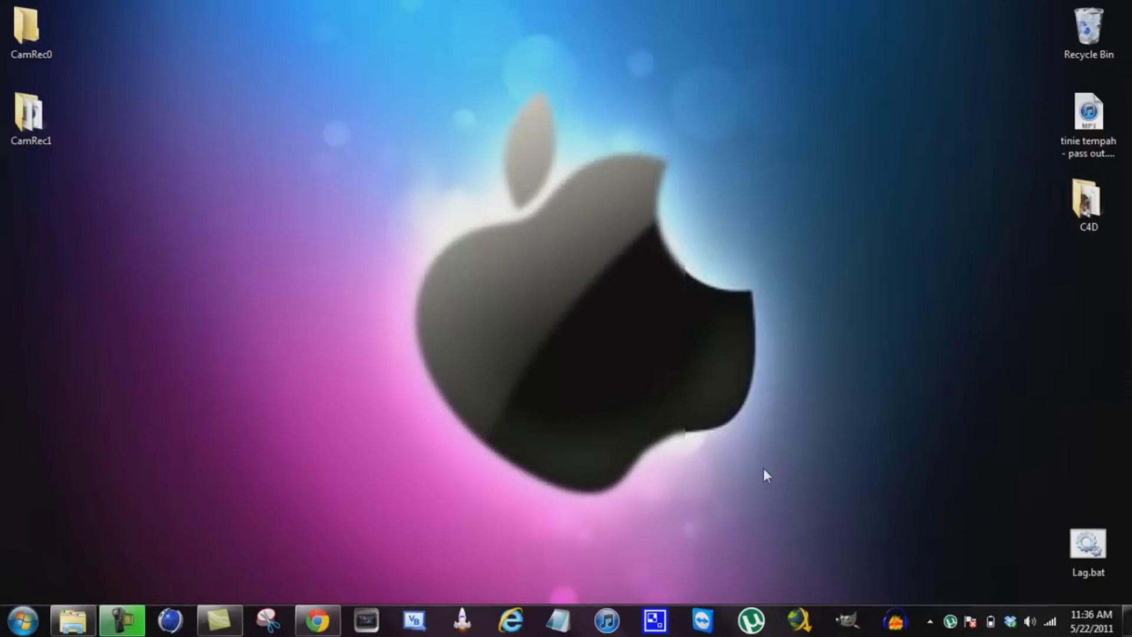